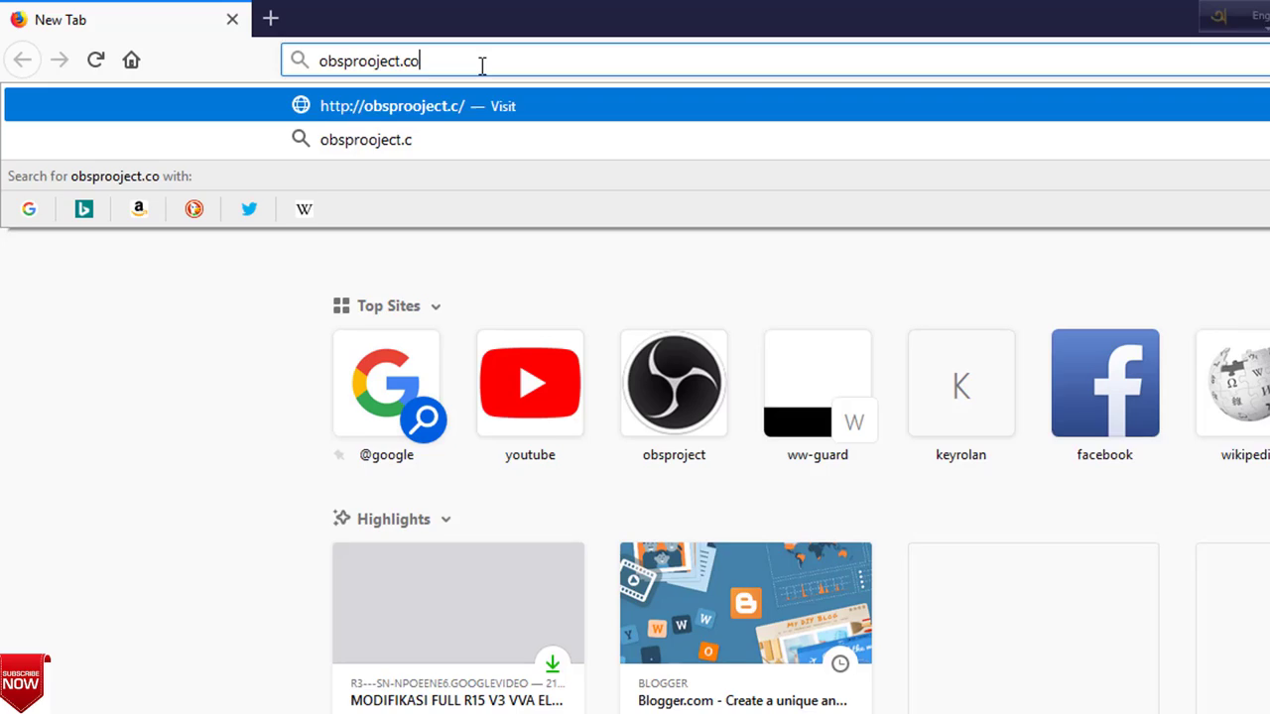
Step: Open the OBS Project website, obsproject.com
text(m)
key(Return)
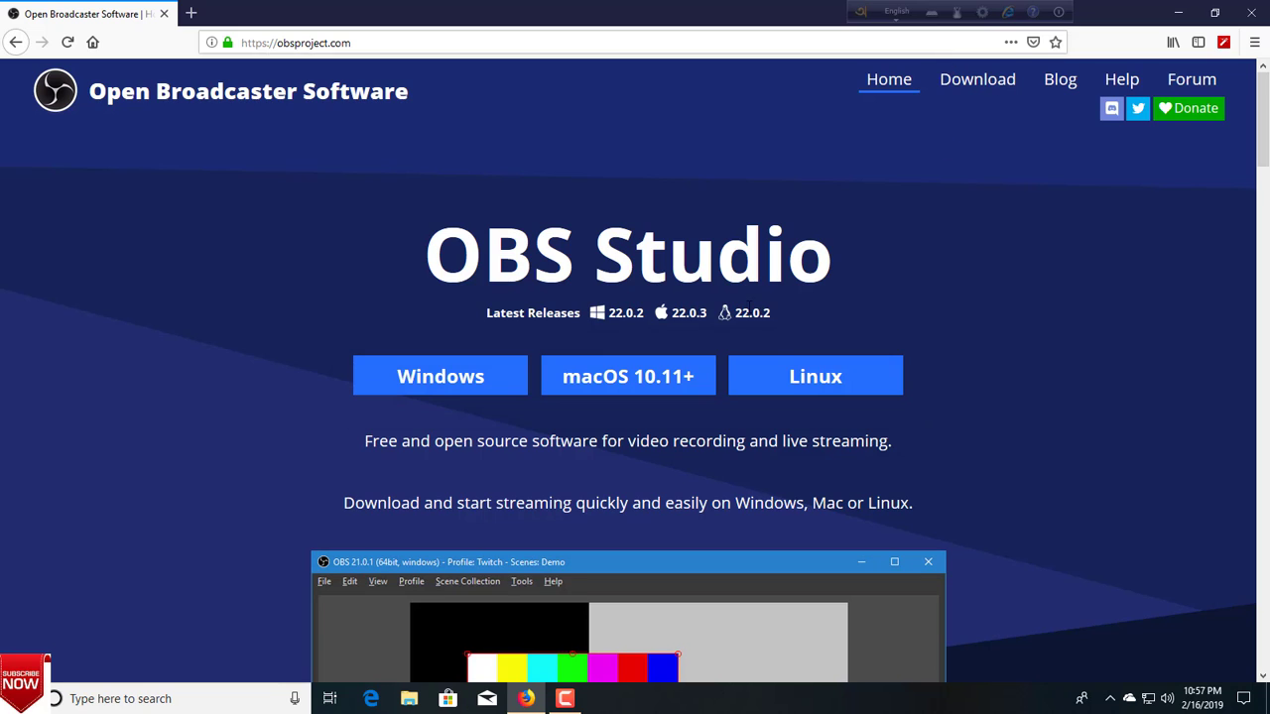
Step: Look through the OBS Studio home page, including its features, supported streaming platforms and professional production sections
scroll(436, 313, down, 1)
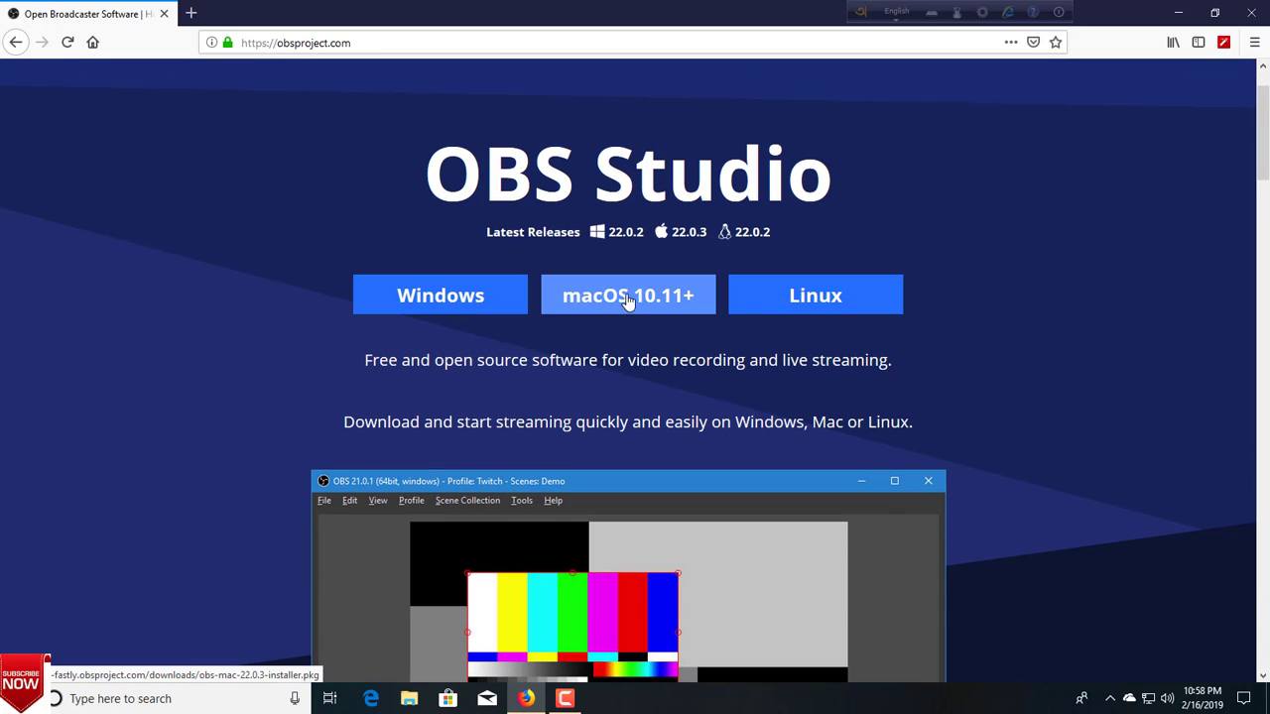
scroll(695, 401, down, 1)
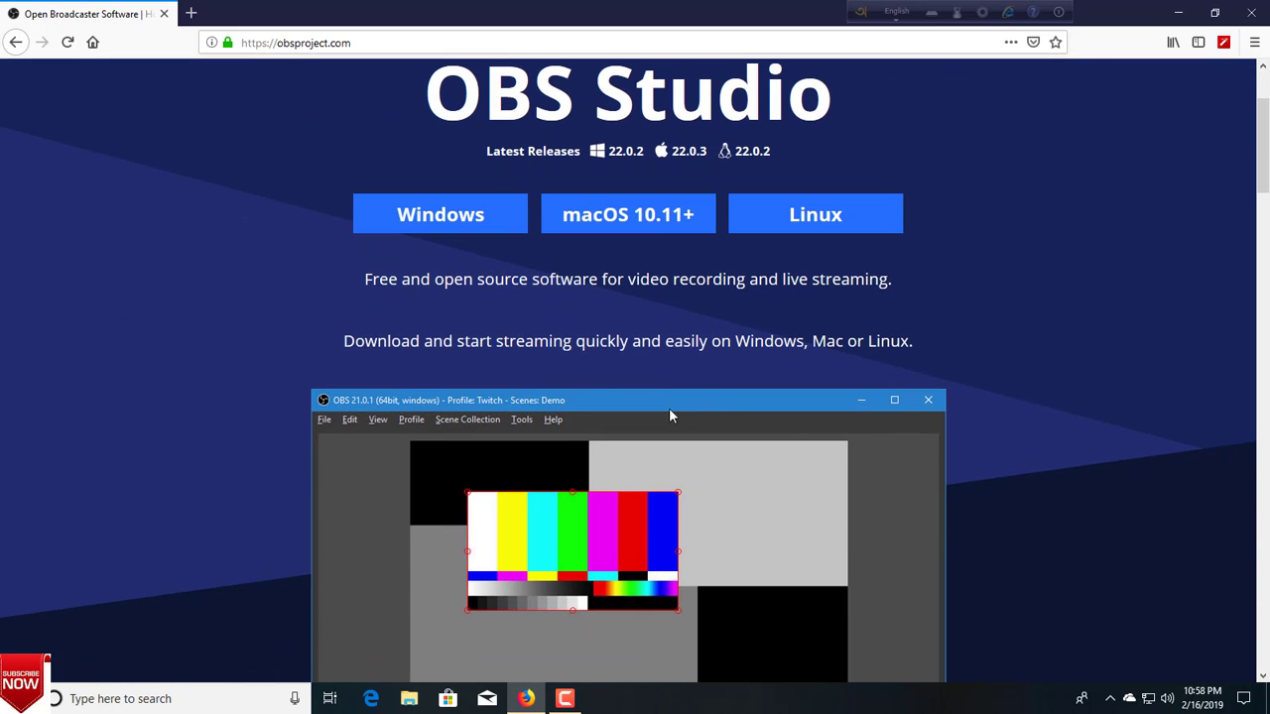
scroll(670, 416, down, 3)
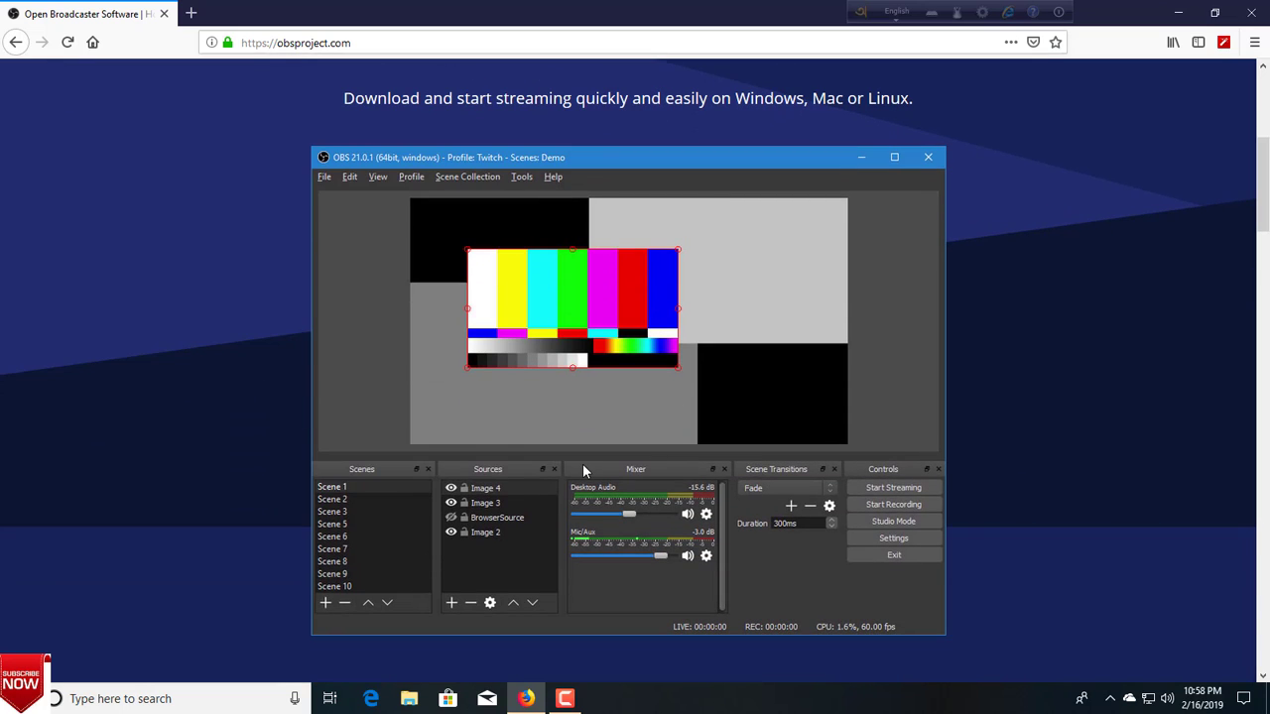
scroll(582, 463, down, 3)
scroll(576, 442, up, 2)
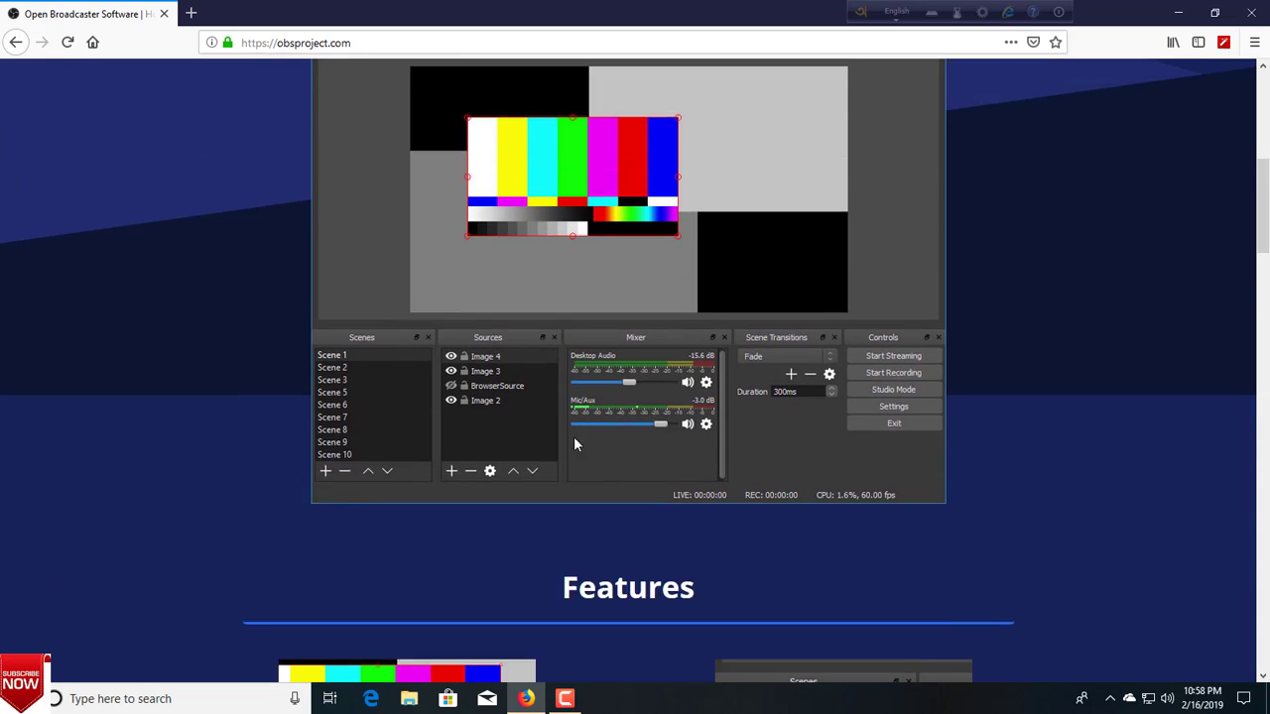
scroll(489, 407, down, 4)
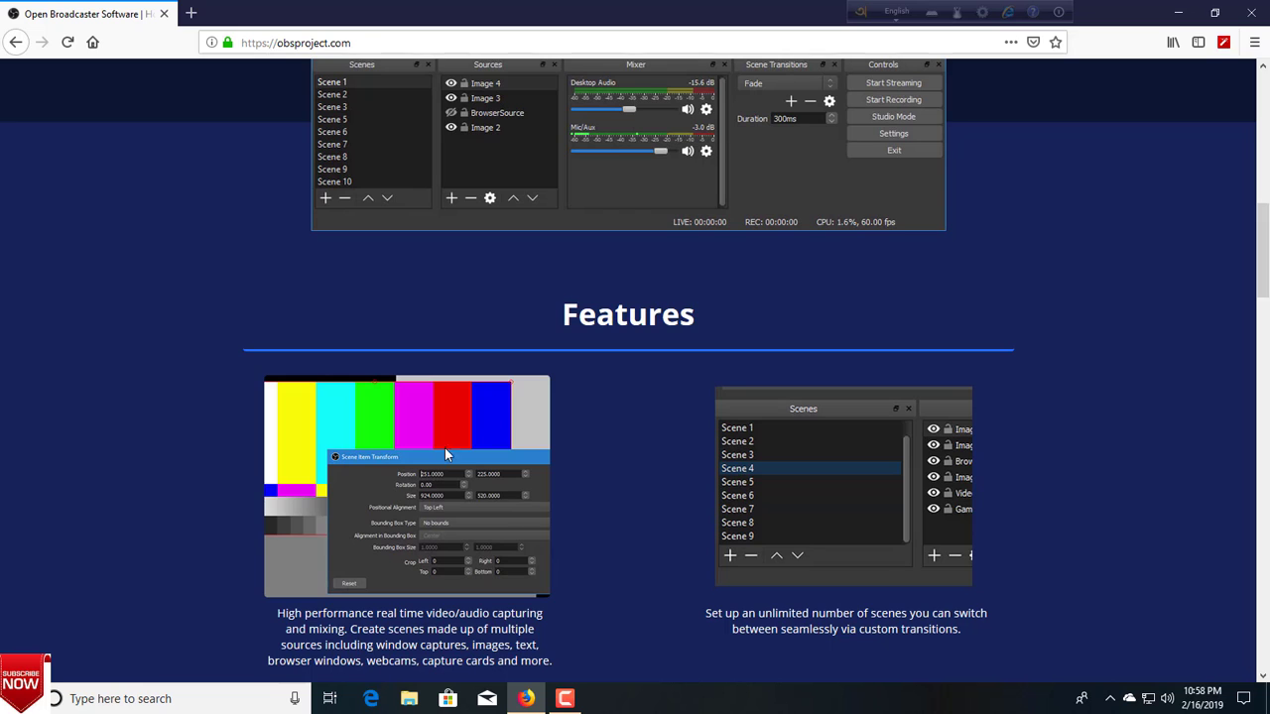
scroll(810, 476, down, 4)
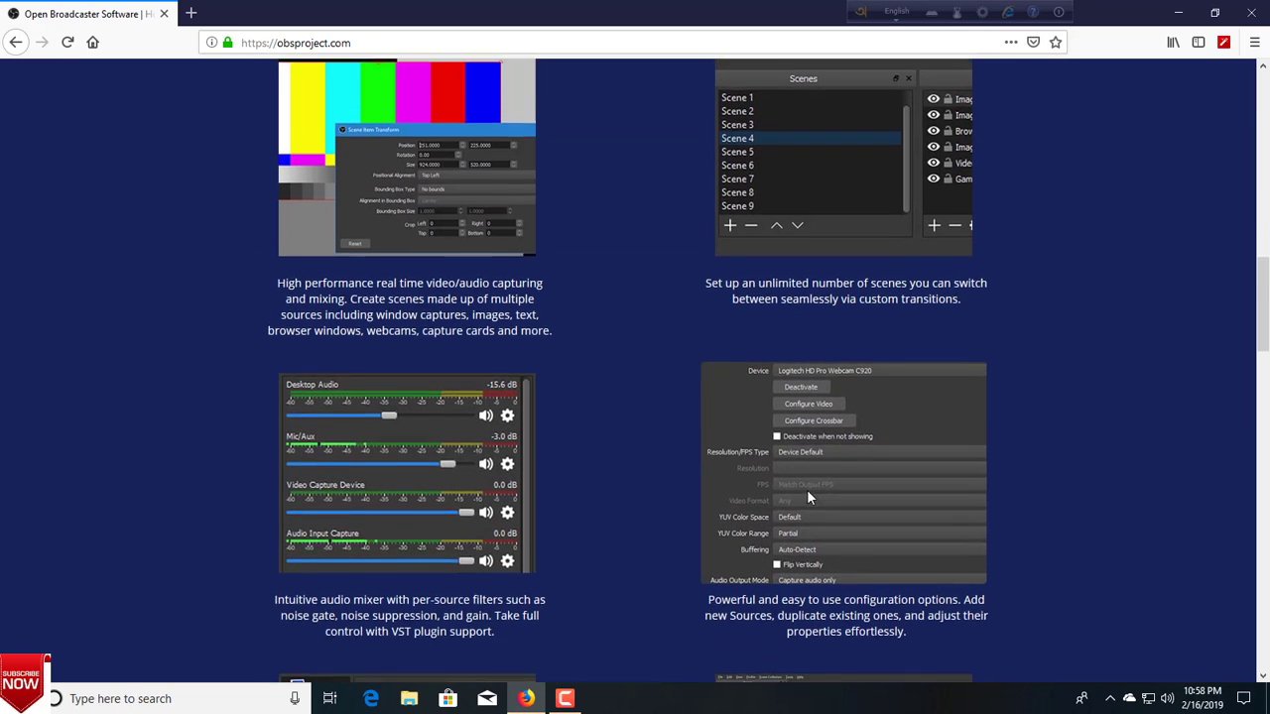
scroll(807, 490, down, 5)
scroll(825, 423, down, 4)
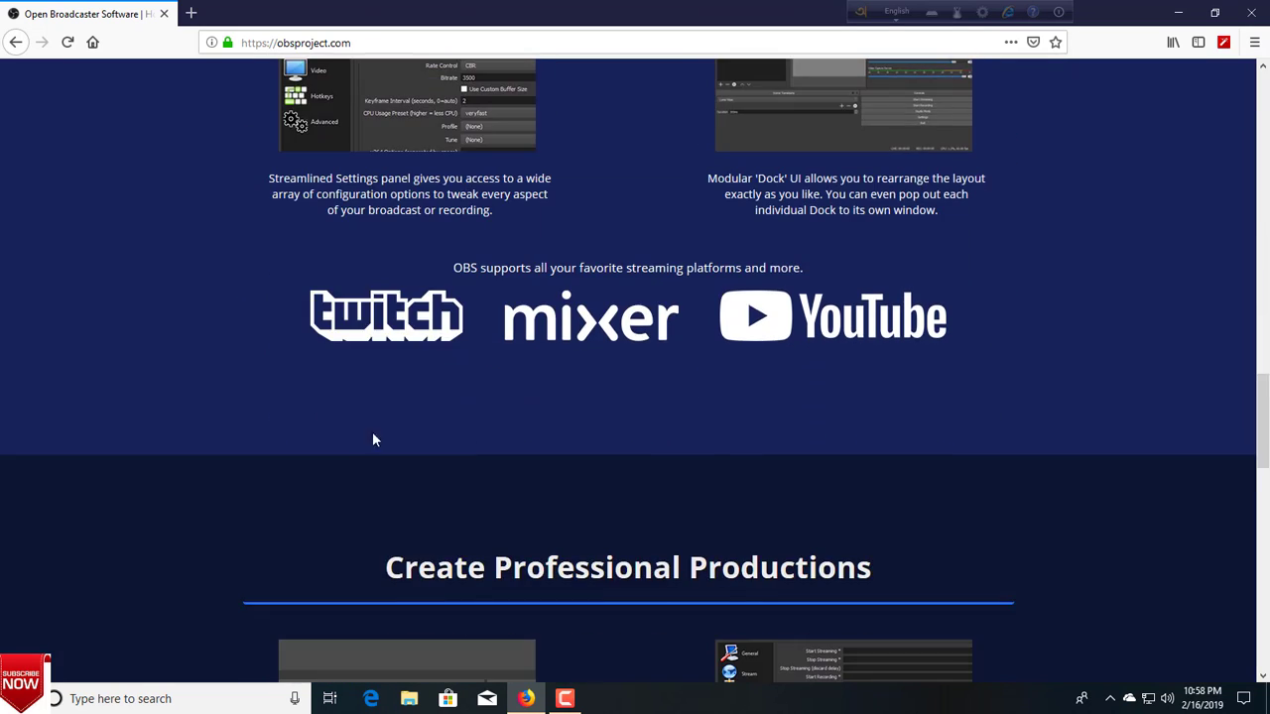
scroll(814, 402, down, 1)
scroll(595, 432, down, 1)
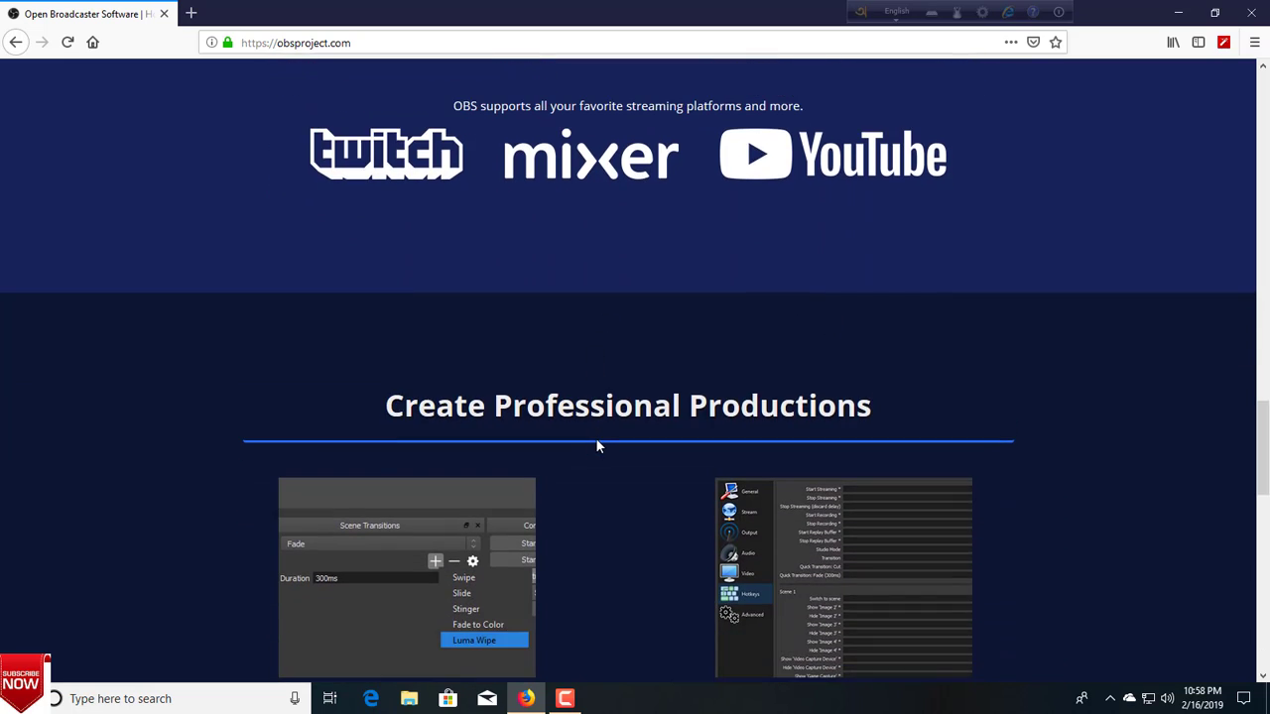
scroll(596, 437, up, 6)
scroll(599, 430, down, 9)
Step: Download the Windows installer OBS-Studio-22.0.2-Full-Installer-x64.exe from the home page and save the file
scroll(600, 434, up, 18)
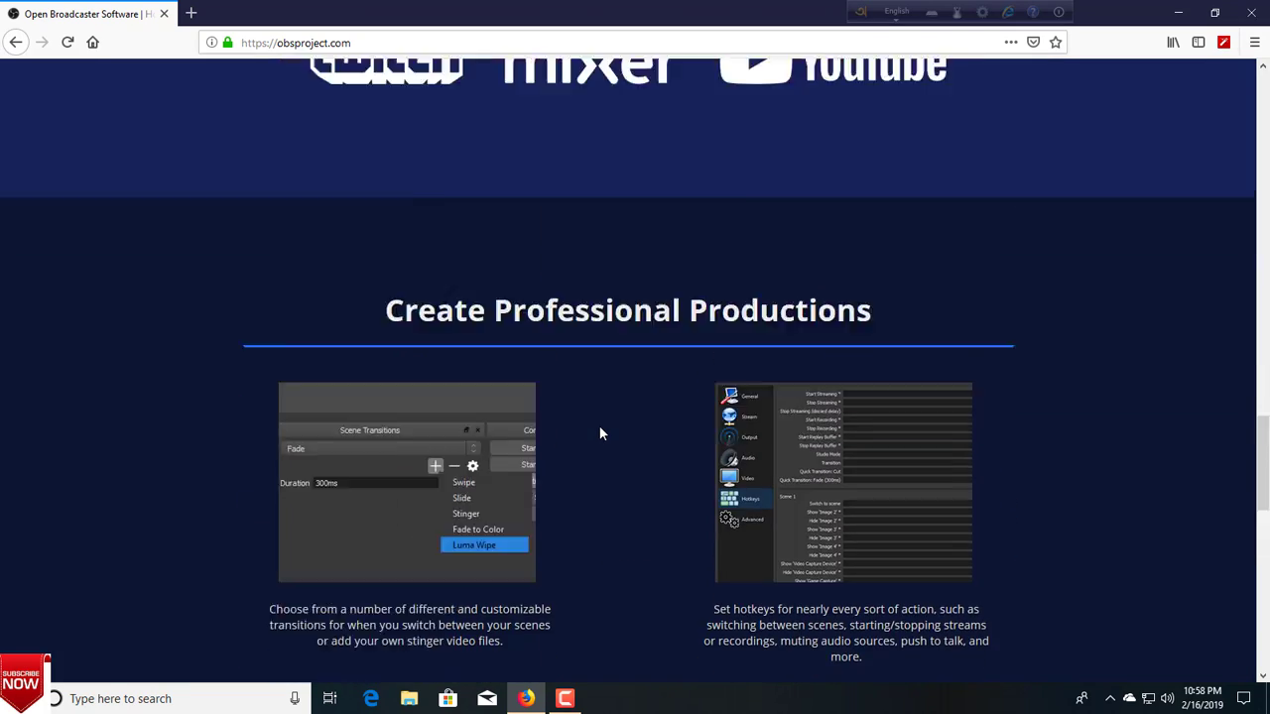
scroll(604, 437, up, 8)
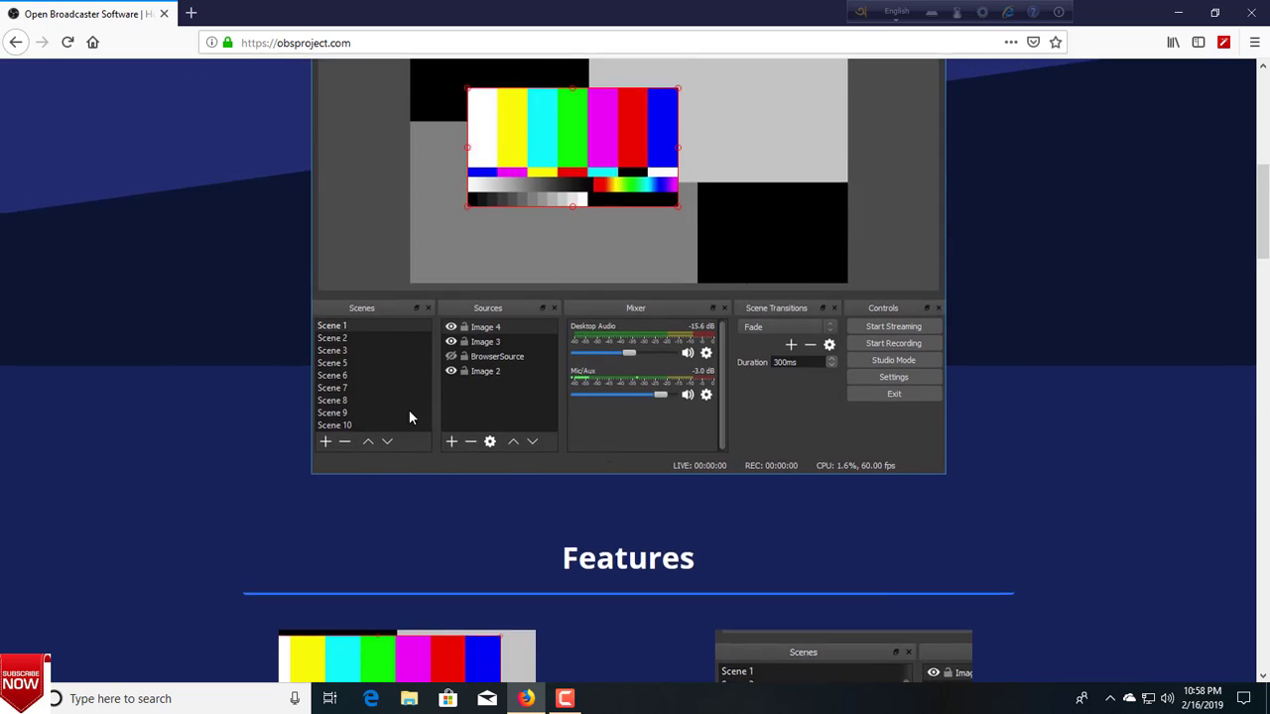
click(456, 213)
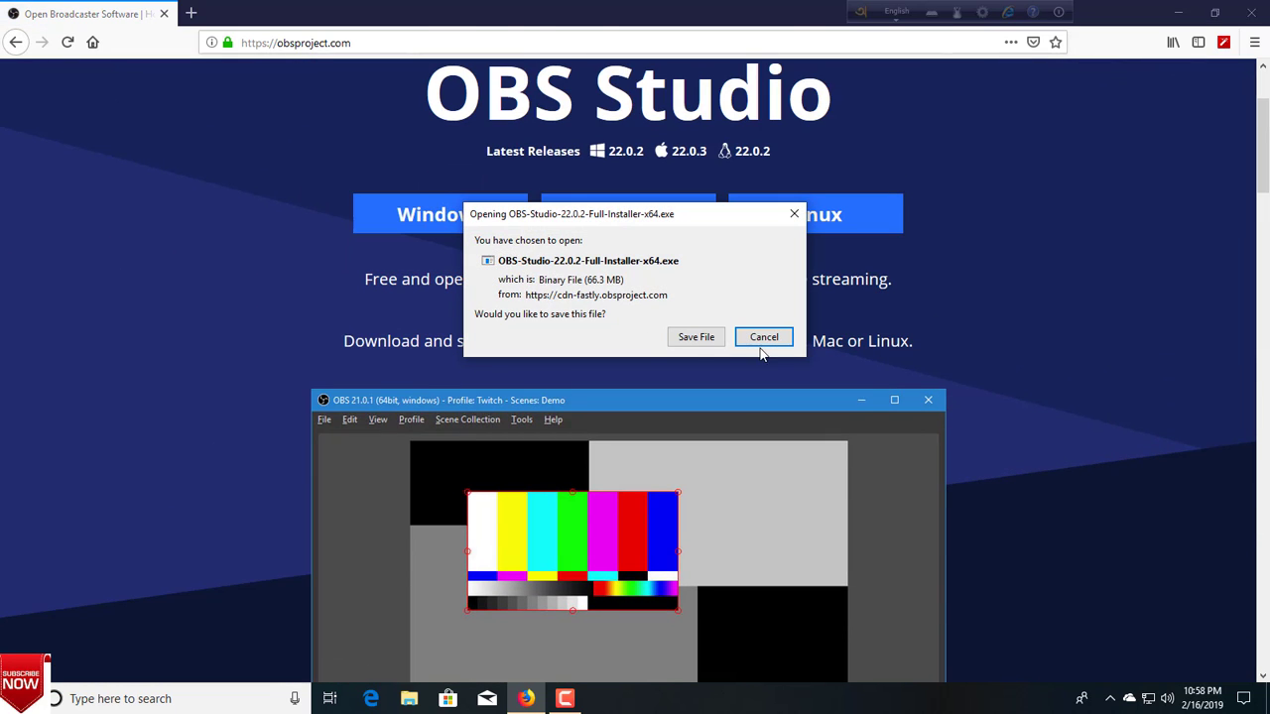
click(695, 338)
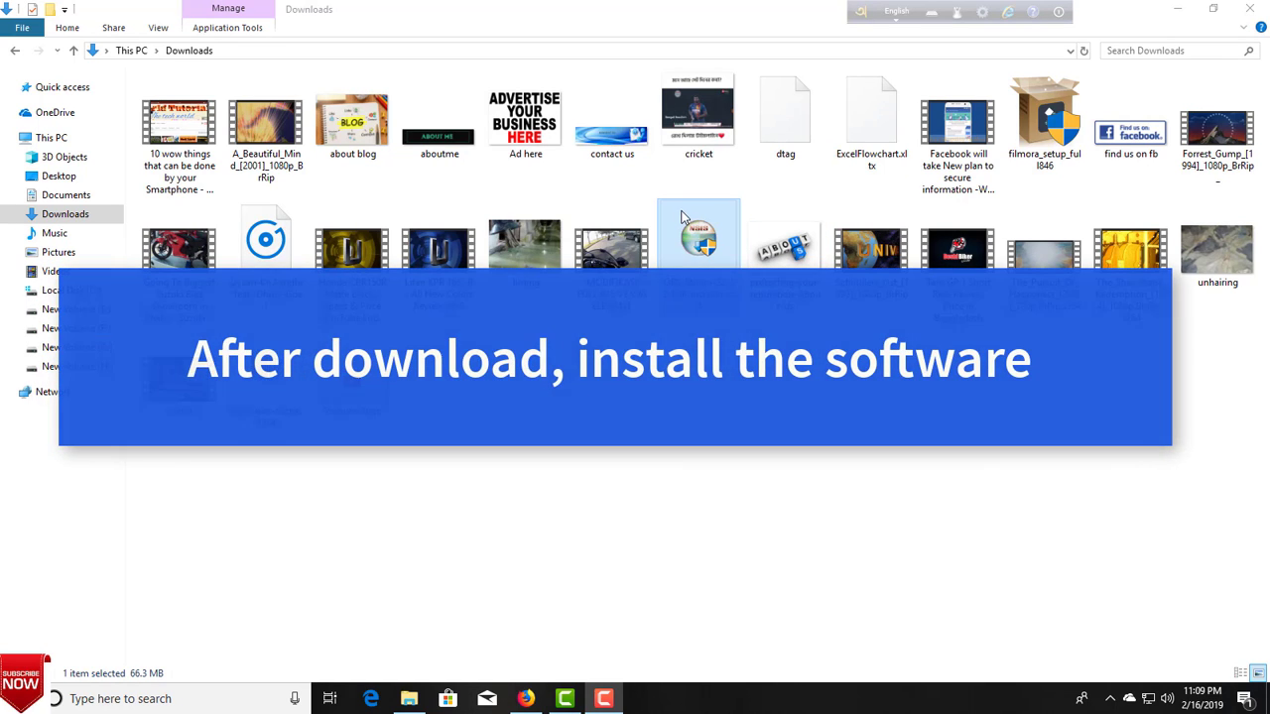
Step: Install OBS Studio 22.0.2 from the downloaded installer, accepting the license and default folder, and launch it on finish
double_click(701, 254)
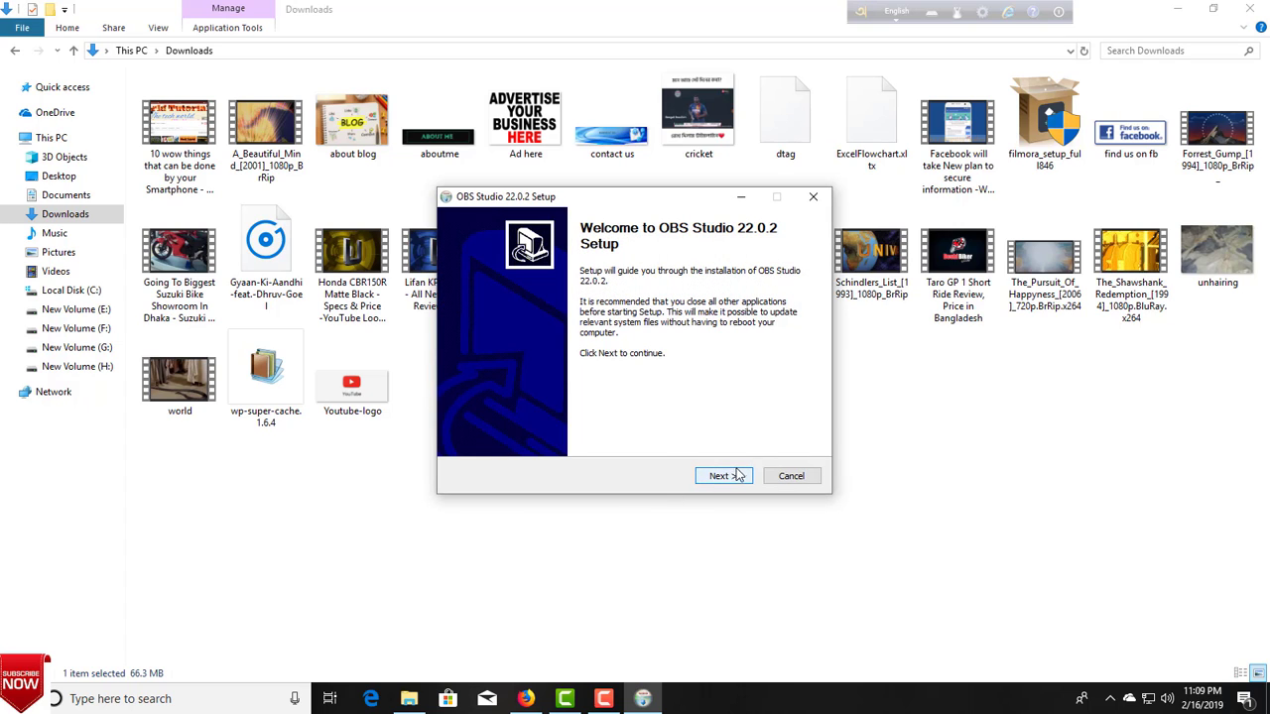
click(725, 476)
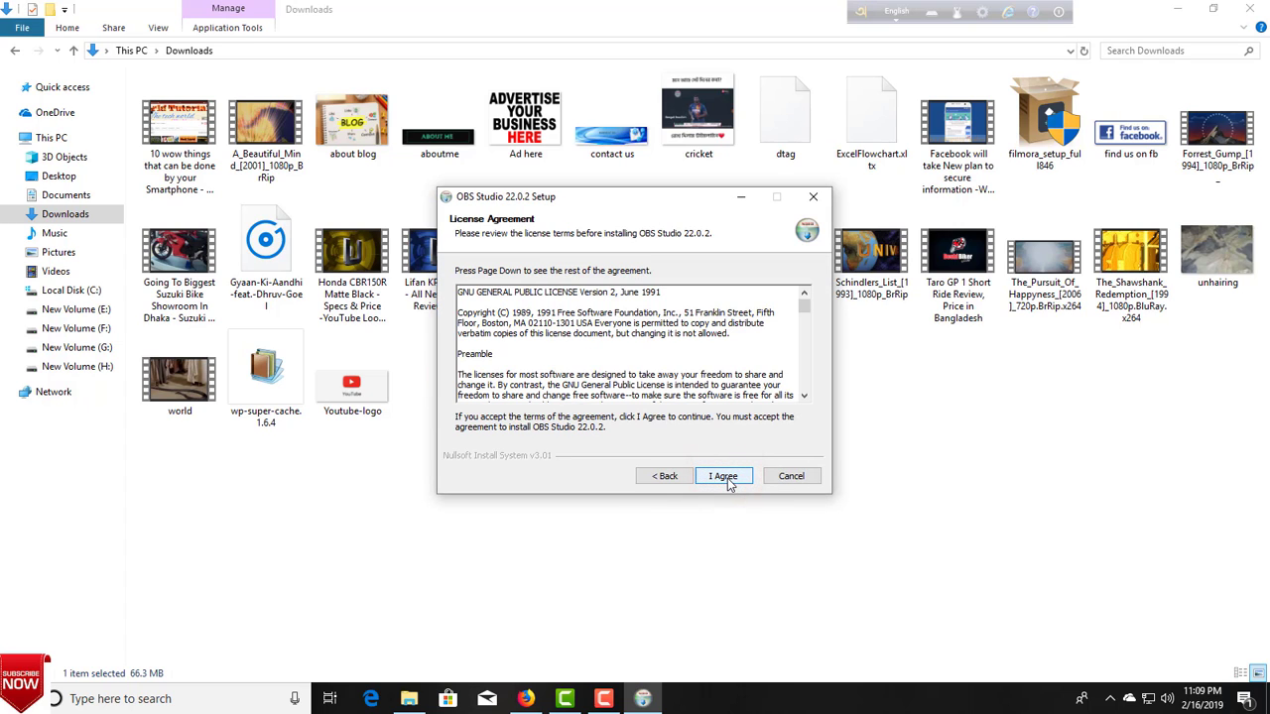
click(726, 476)
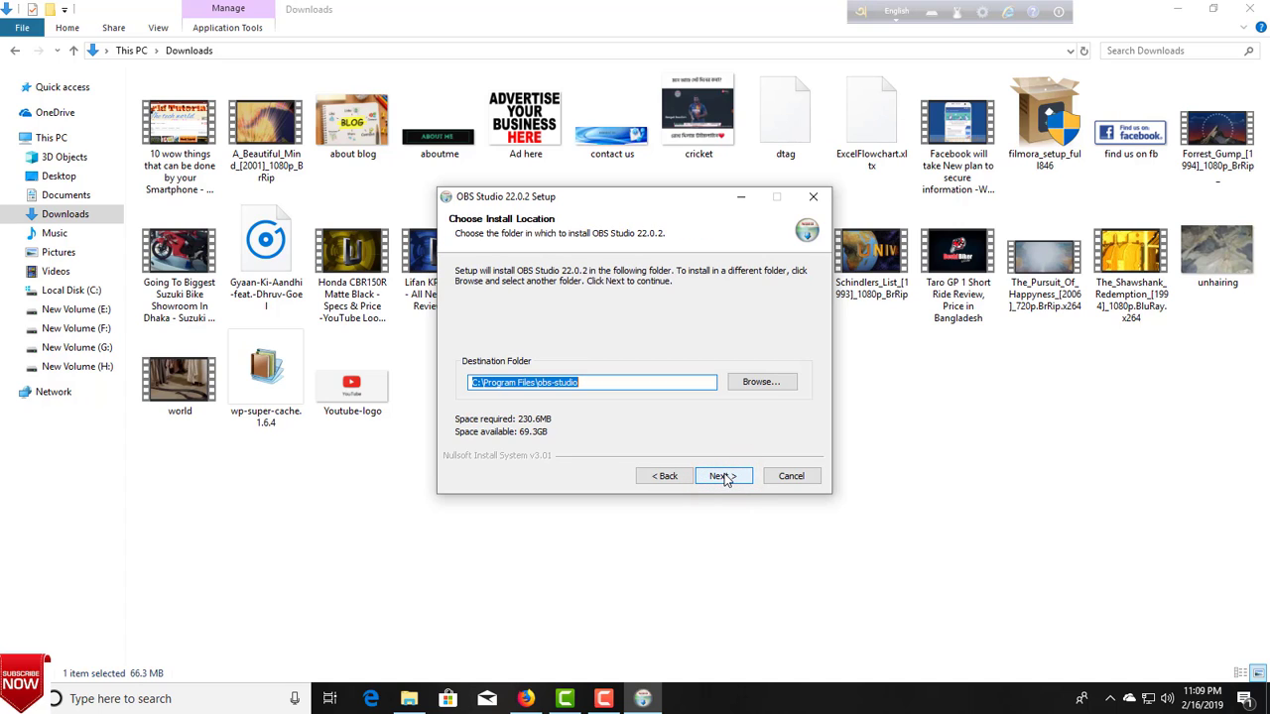
click(721, 477)
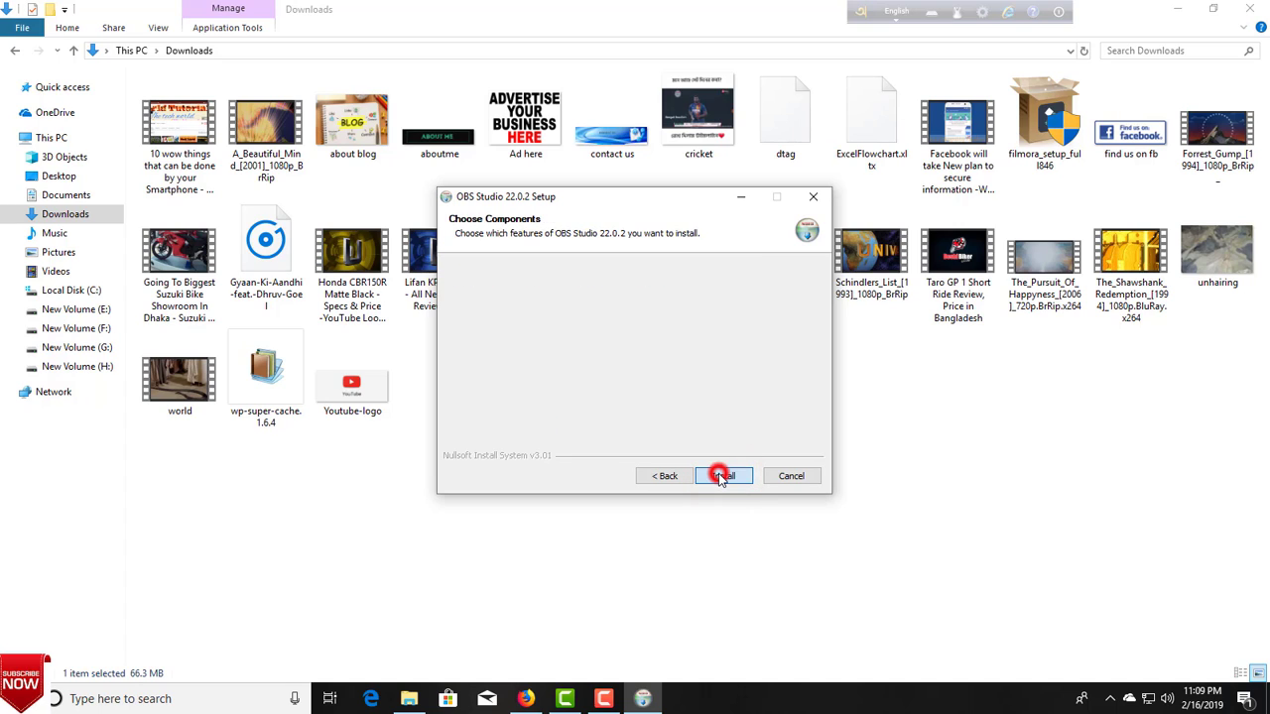
click(722, 477)
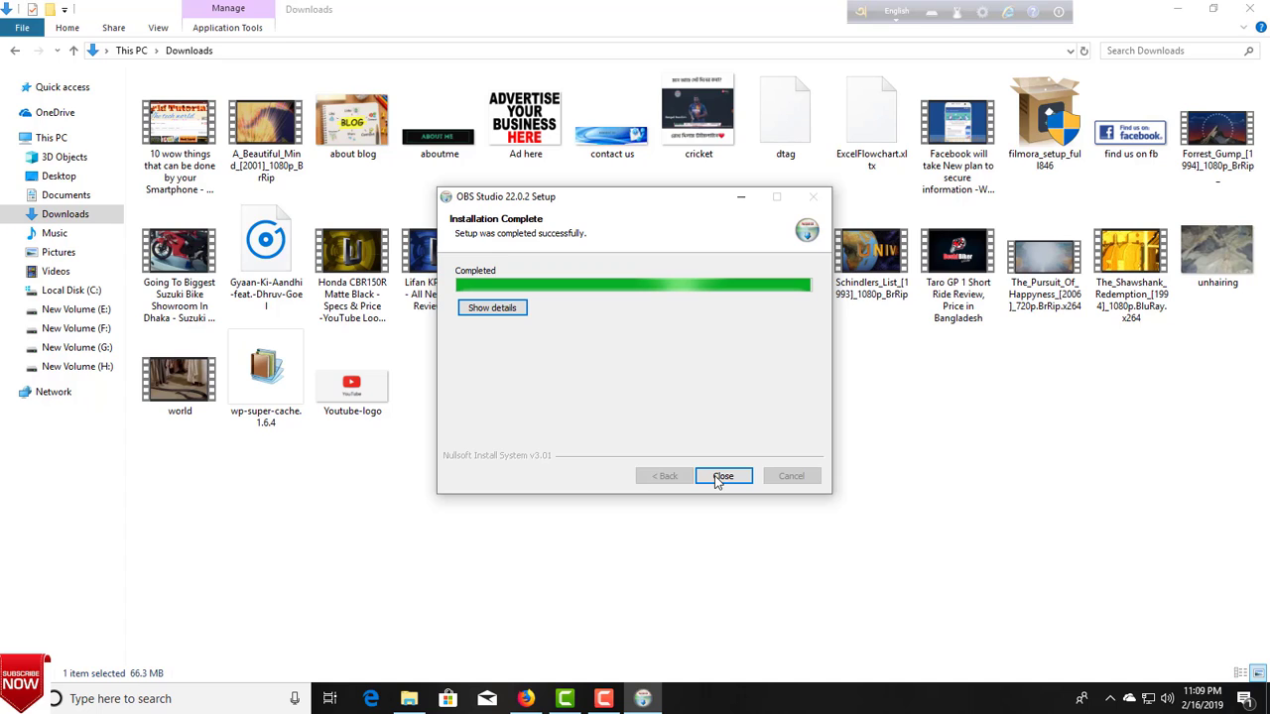
click(718, 479)
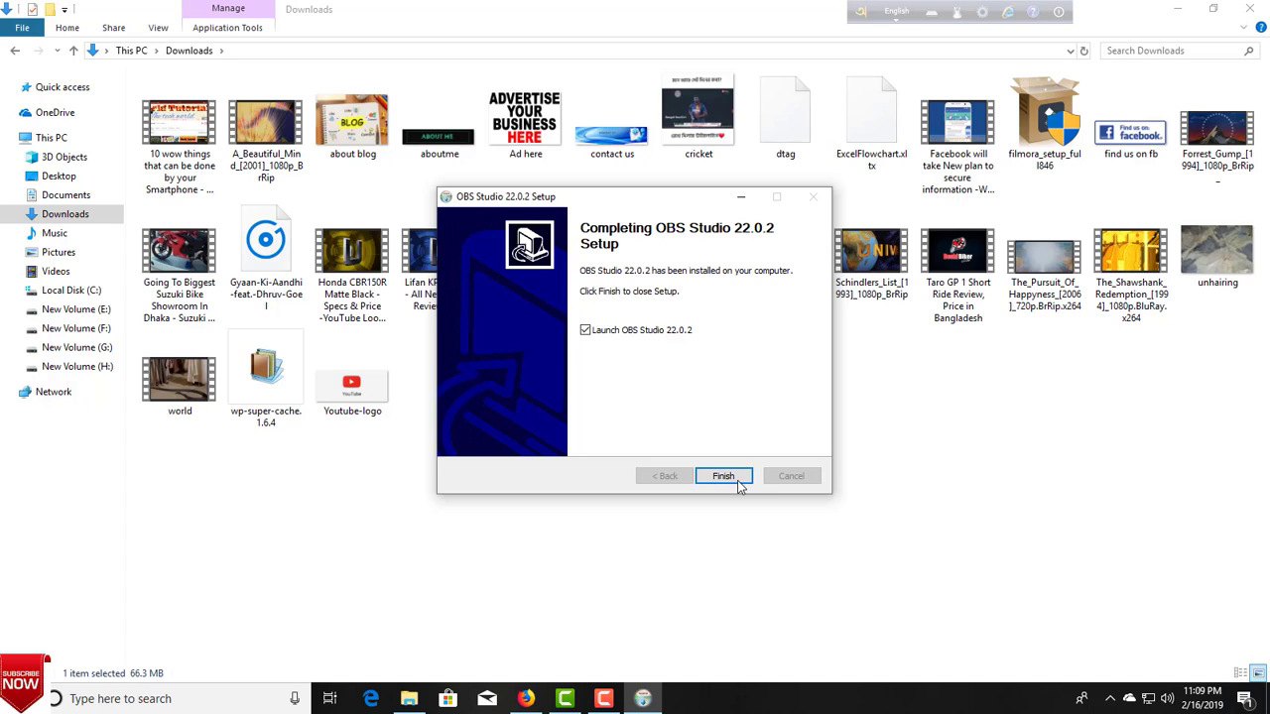
click(733, 474)
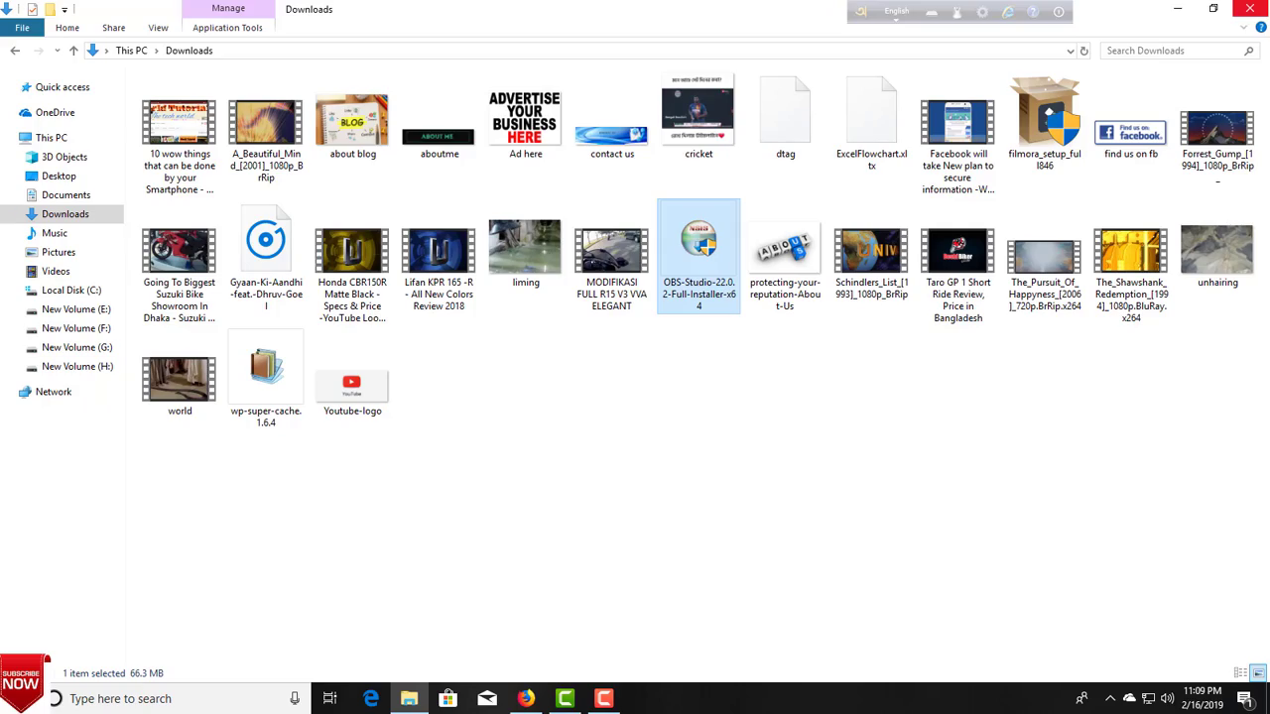
Step: Close the Downloads folder window and refresh the desktop
click(1257, 8)
right_click(685, 309)
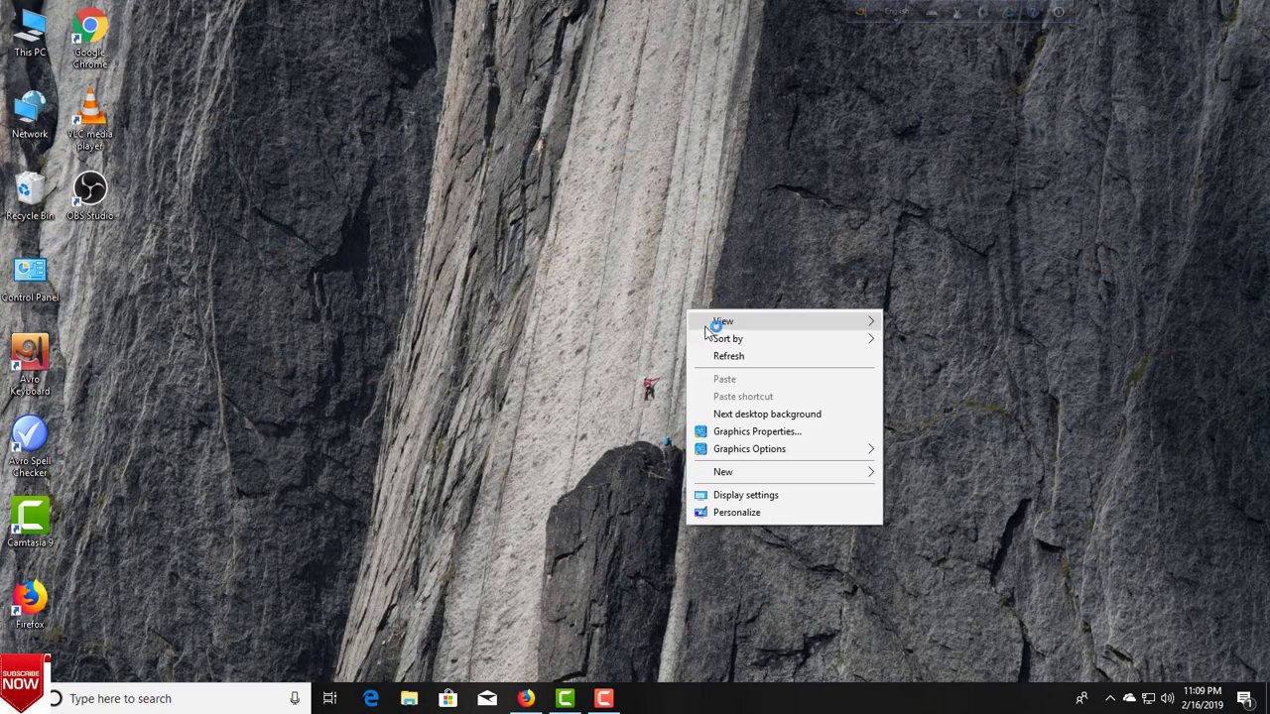
click(731, 354)
right_click(351, 231)
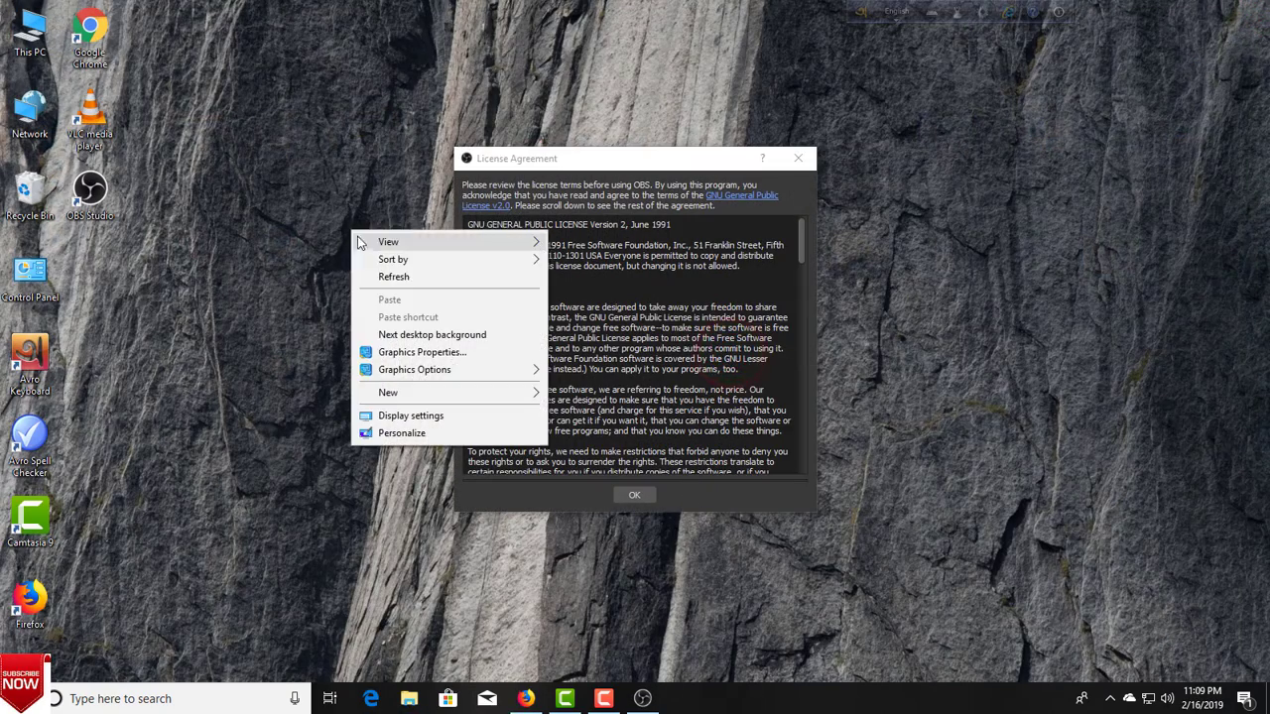
click(397, 275)
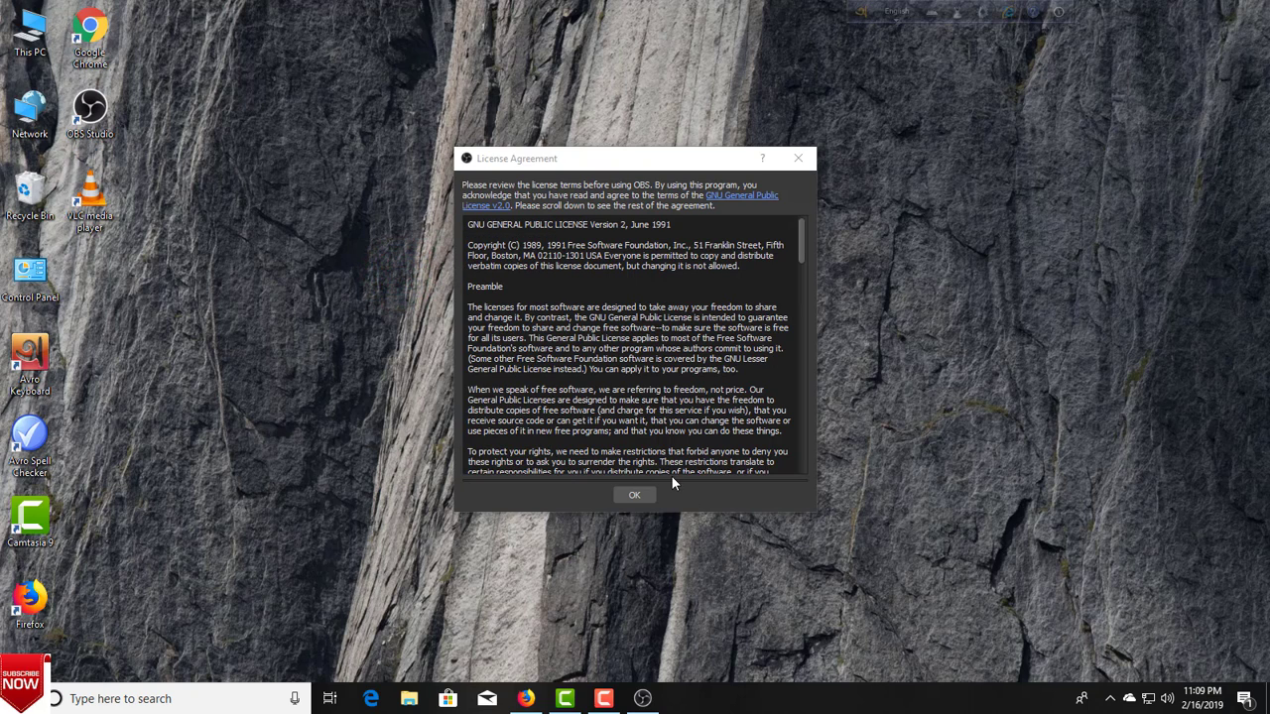
Step: Accept the license agreement shown at the first start of OBS Studio
click(635, 498)
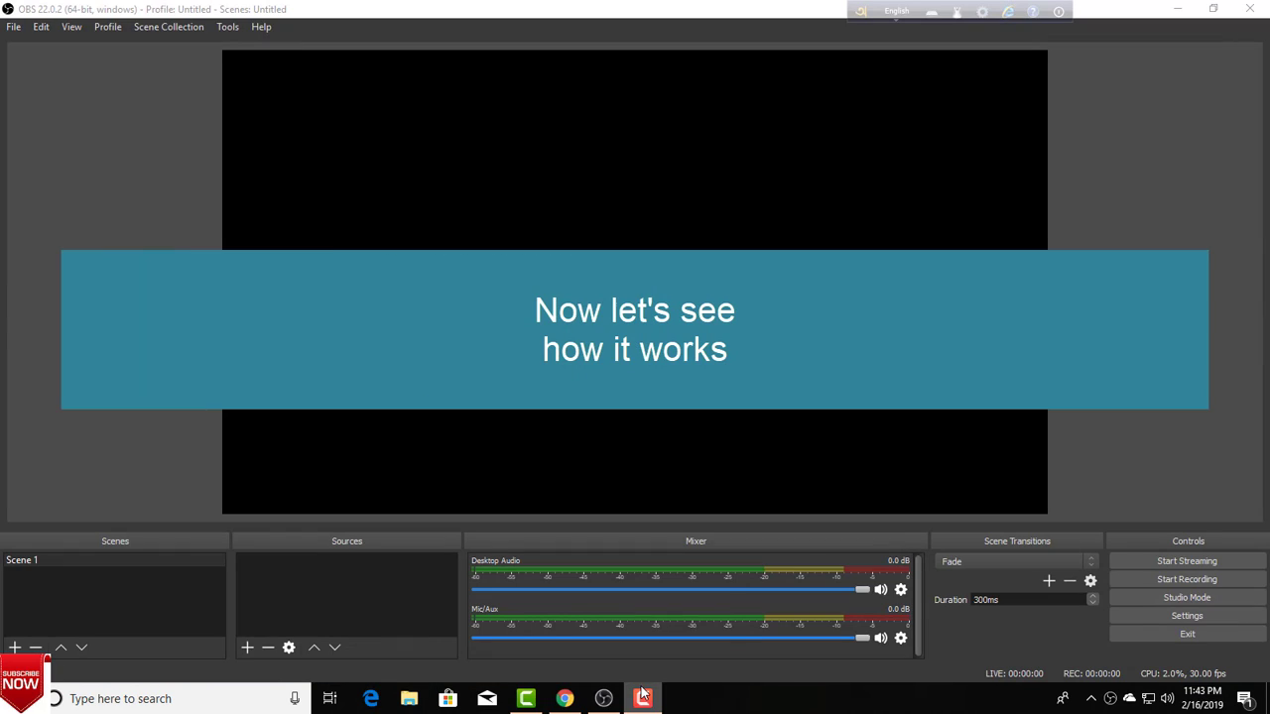
click(798, 700)
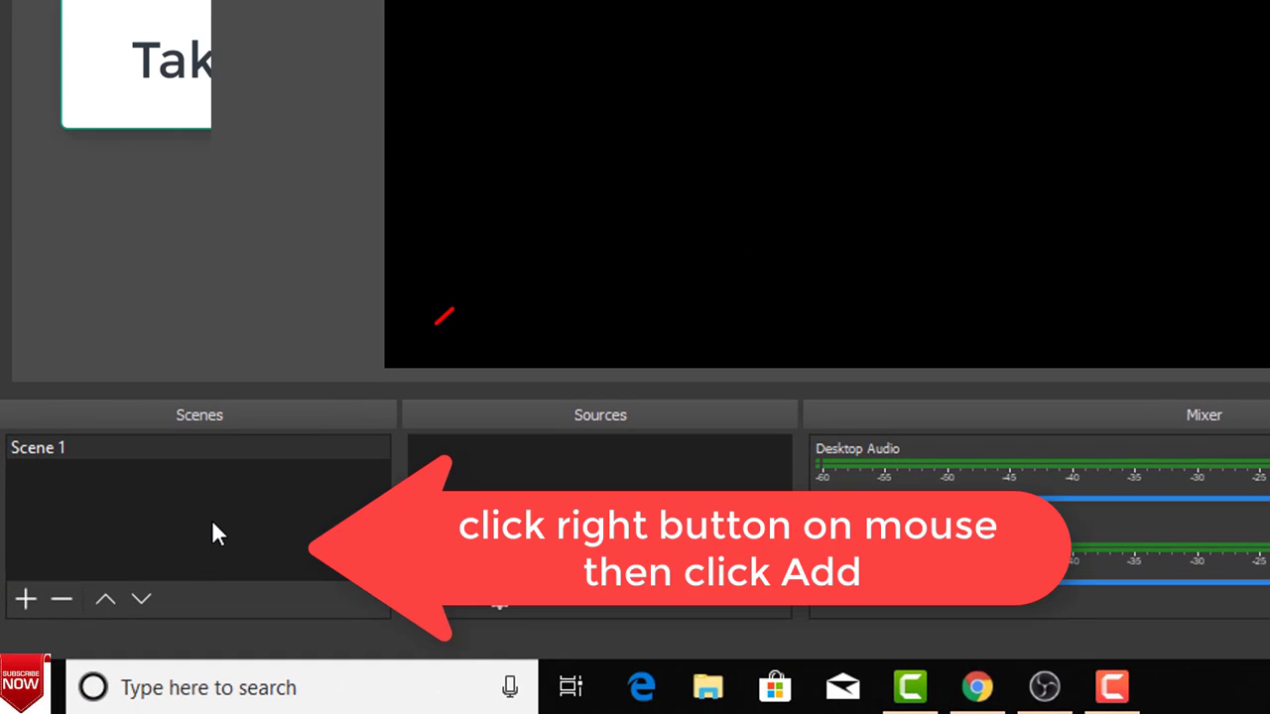
Step: Add a scene named Scene 2 and switch back to Scene 1
right_click(121, 599)
click(248, 541)
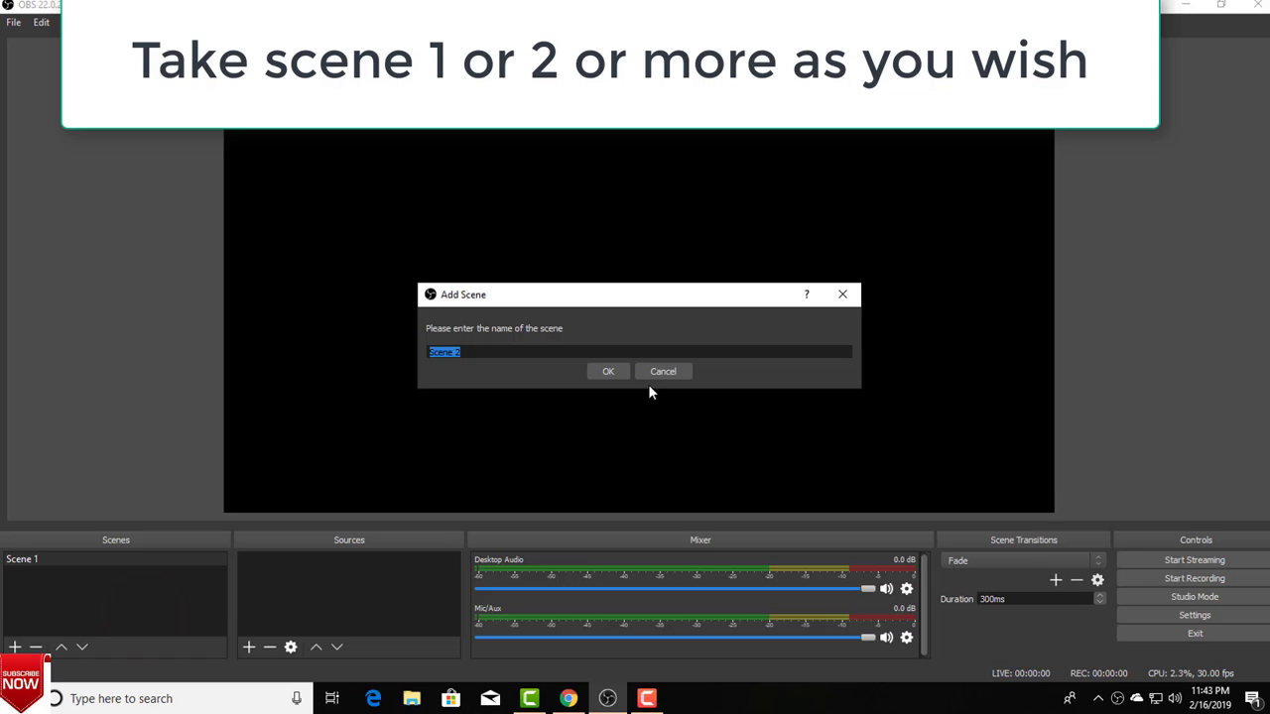
click(607, 371)
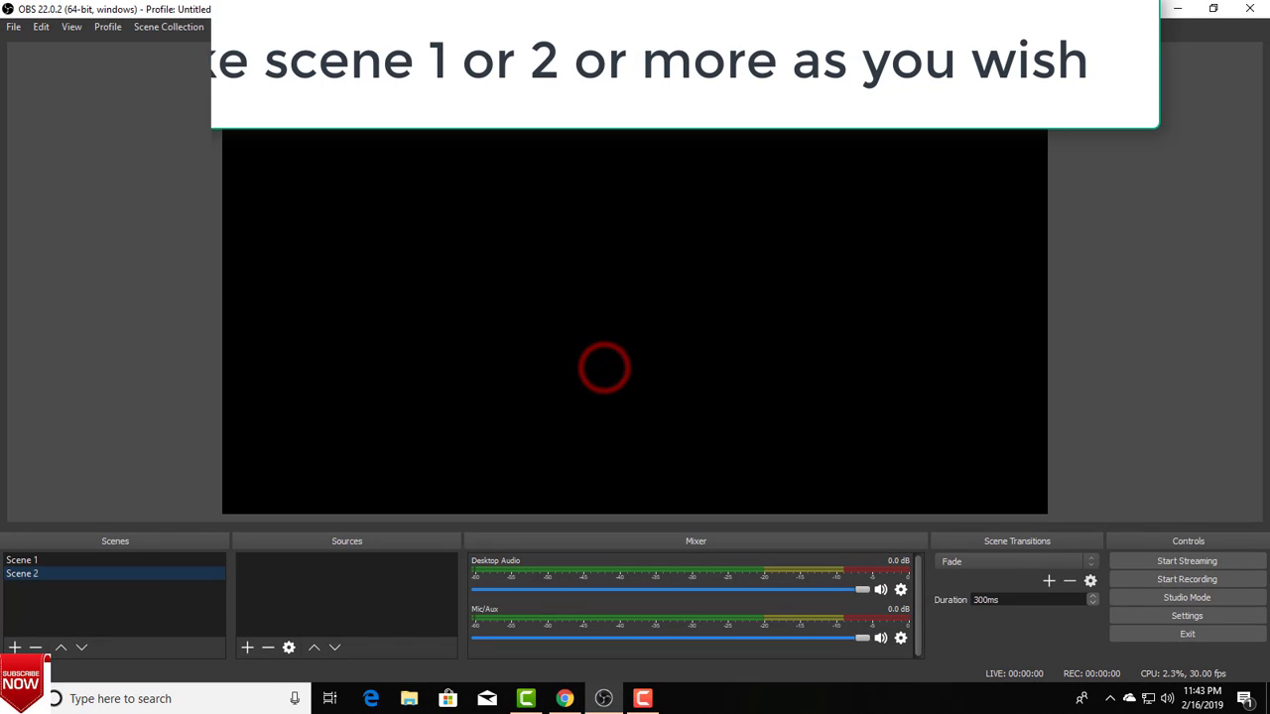
click(135, 560)
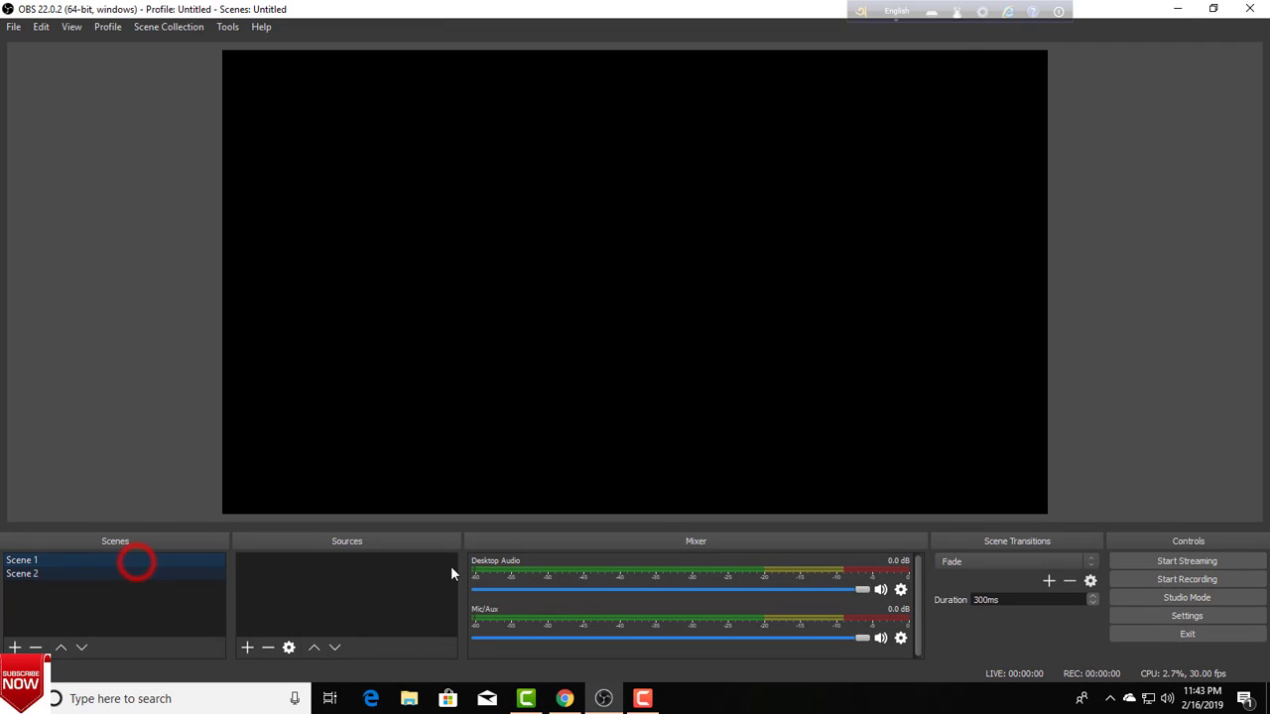
Step: Move Scene 1 below Scene 2 in the scene order and back above it
click(83, 649)
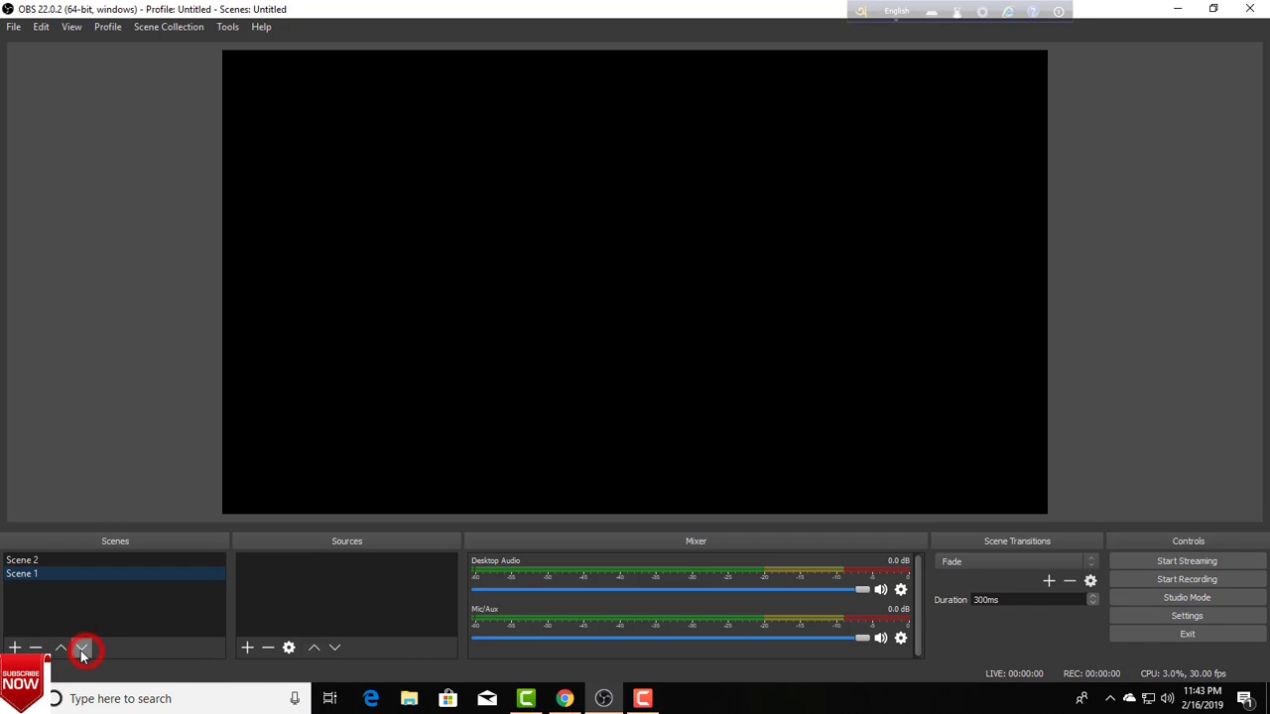
click(61, 647)
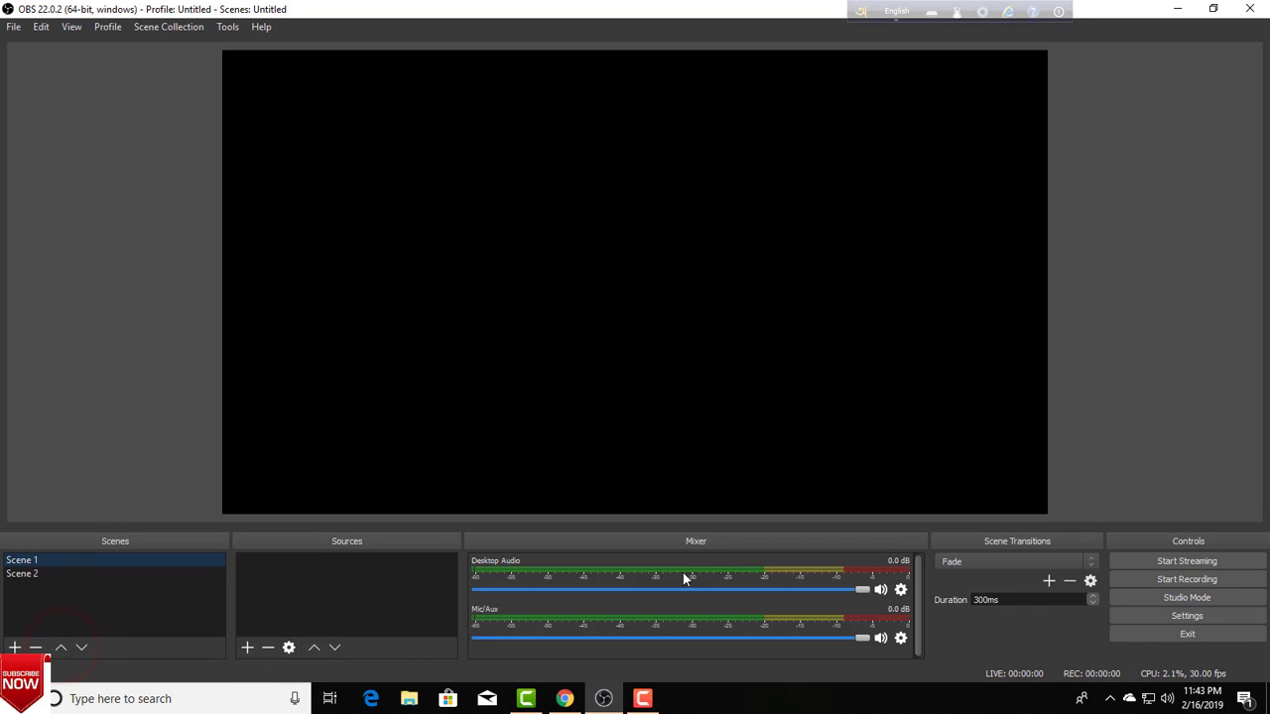
Step: Add a new Display Capture source to Scene 1, capturing Display 0 with the cursor included
right_click(338, 565)
mouse_move(377, 581)
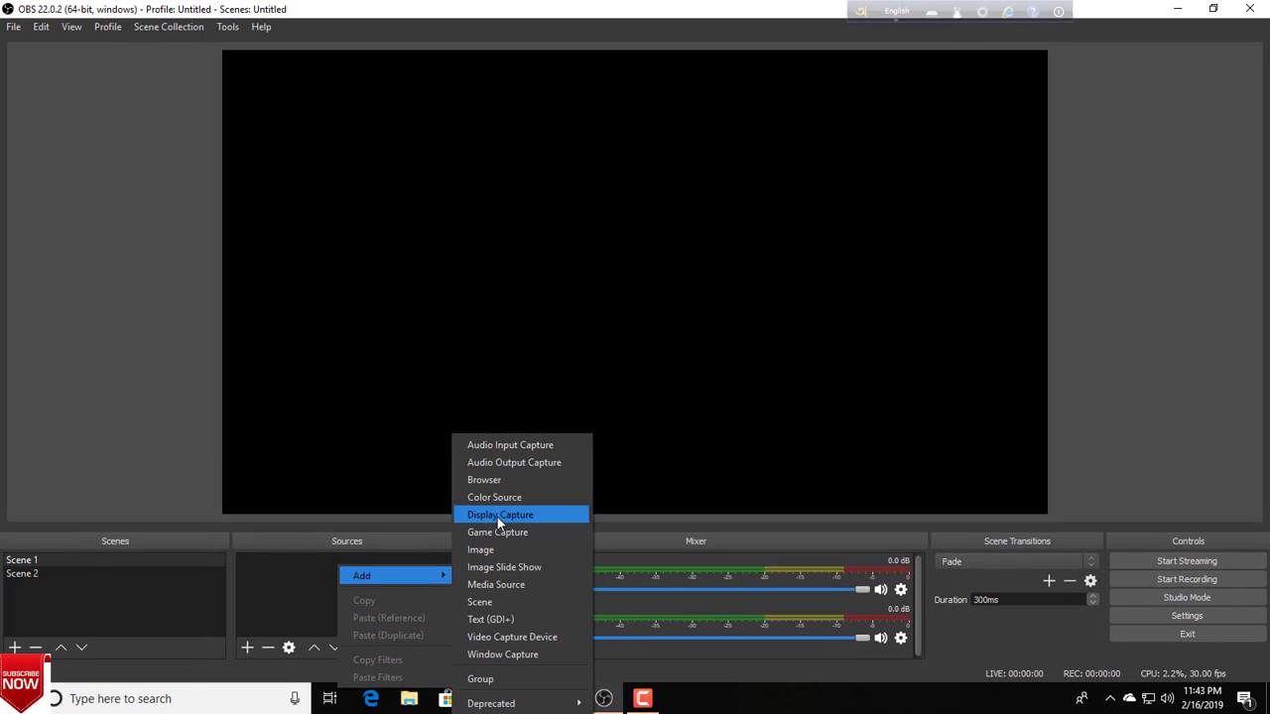
click(497, 517)
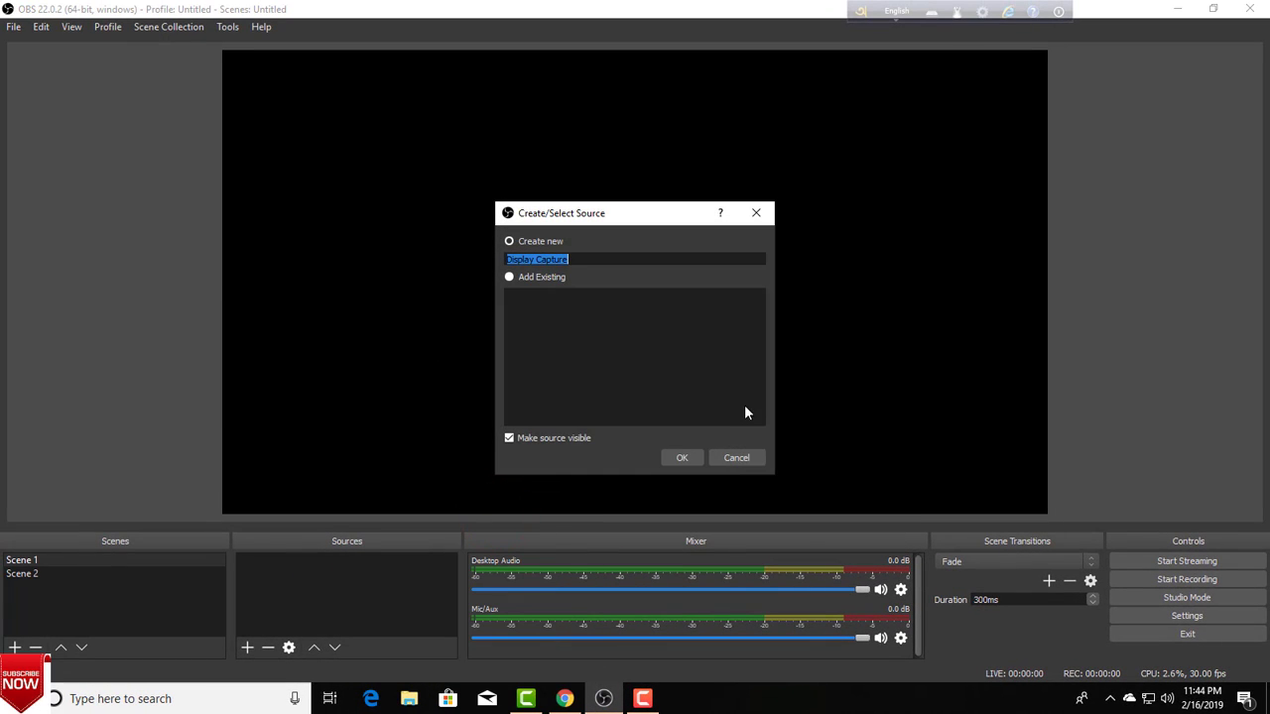
click(679, 458)
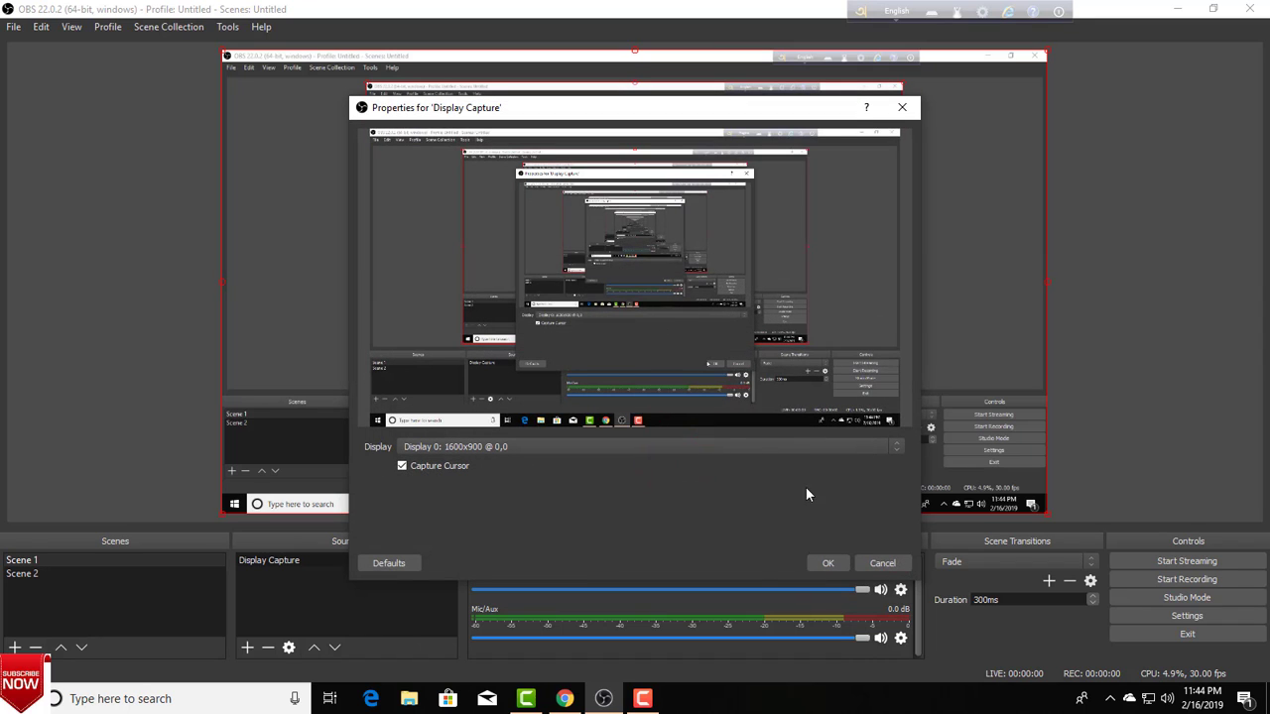
click(829, 565)
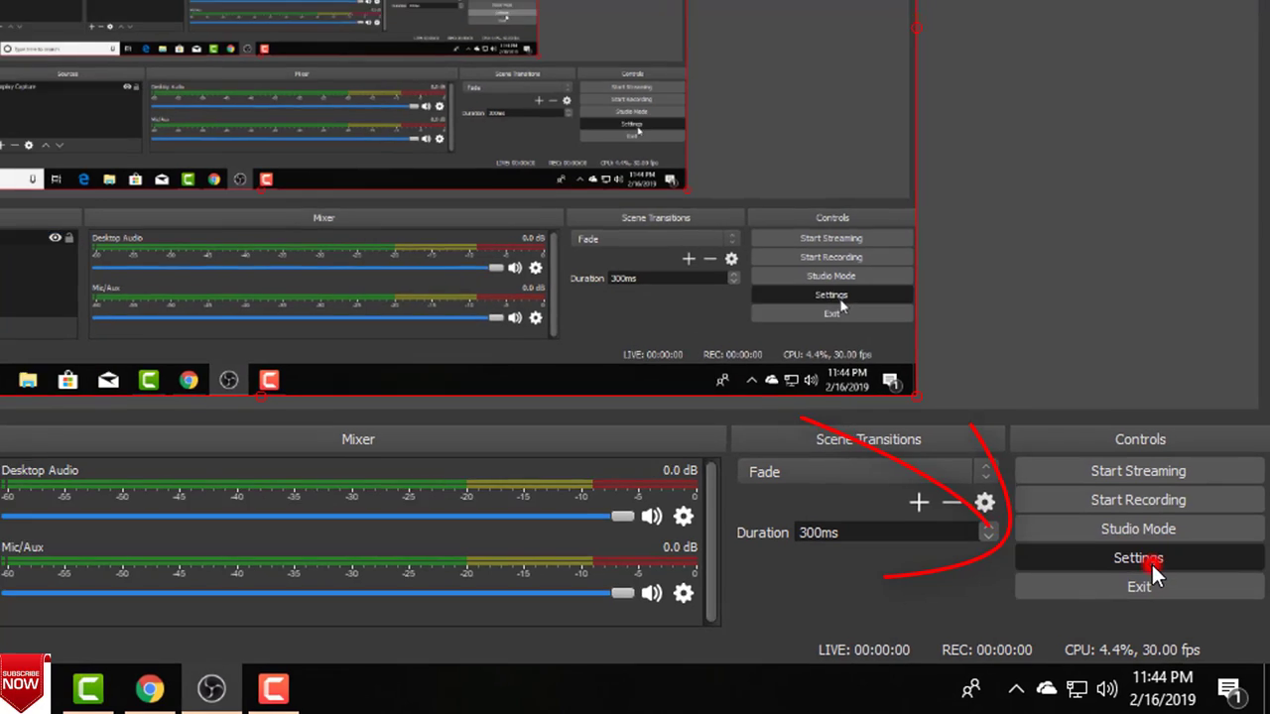
Step: Look through the General, Stream, Output, Audio and Video pages of the program settings, ending on the streaming settings
click(1149, 559)
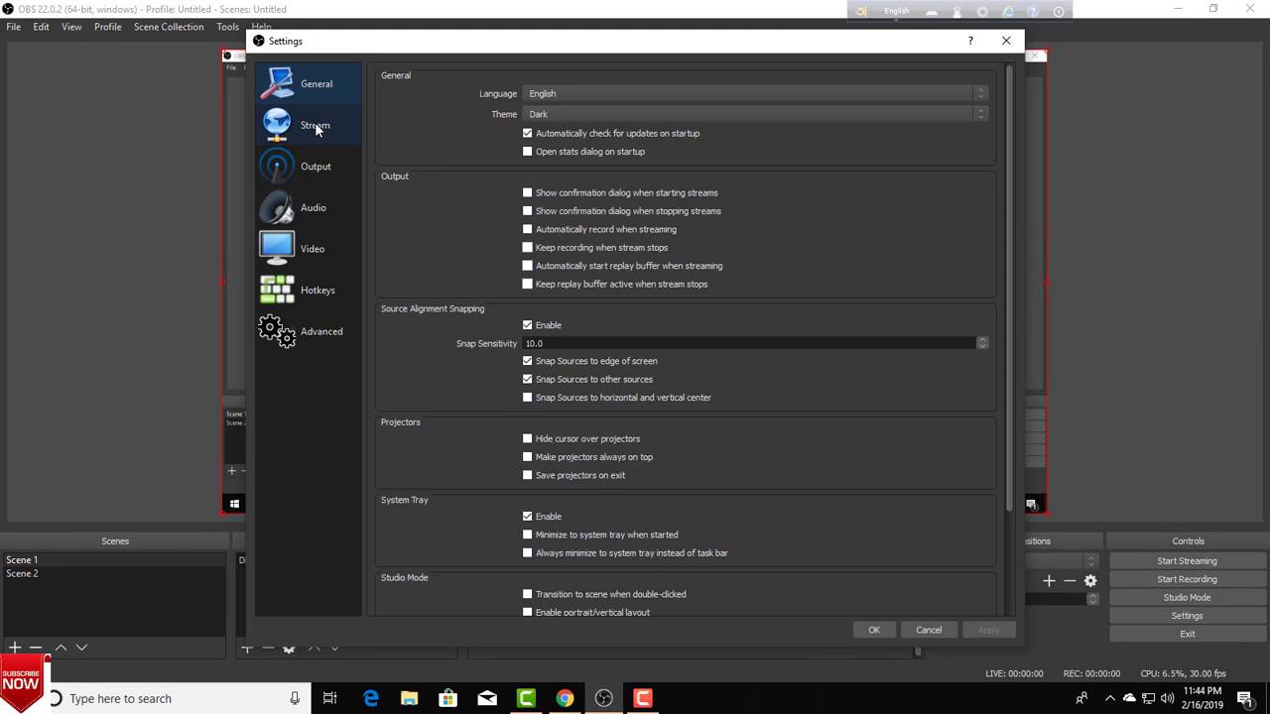
click(315, 127)
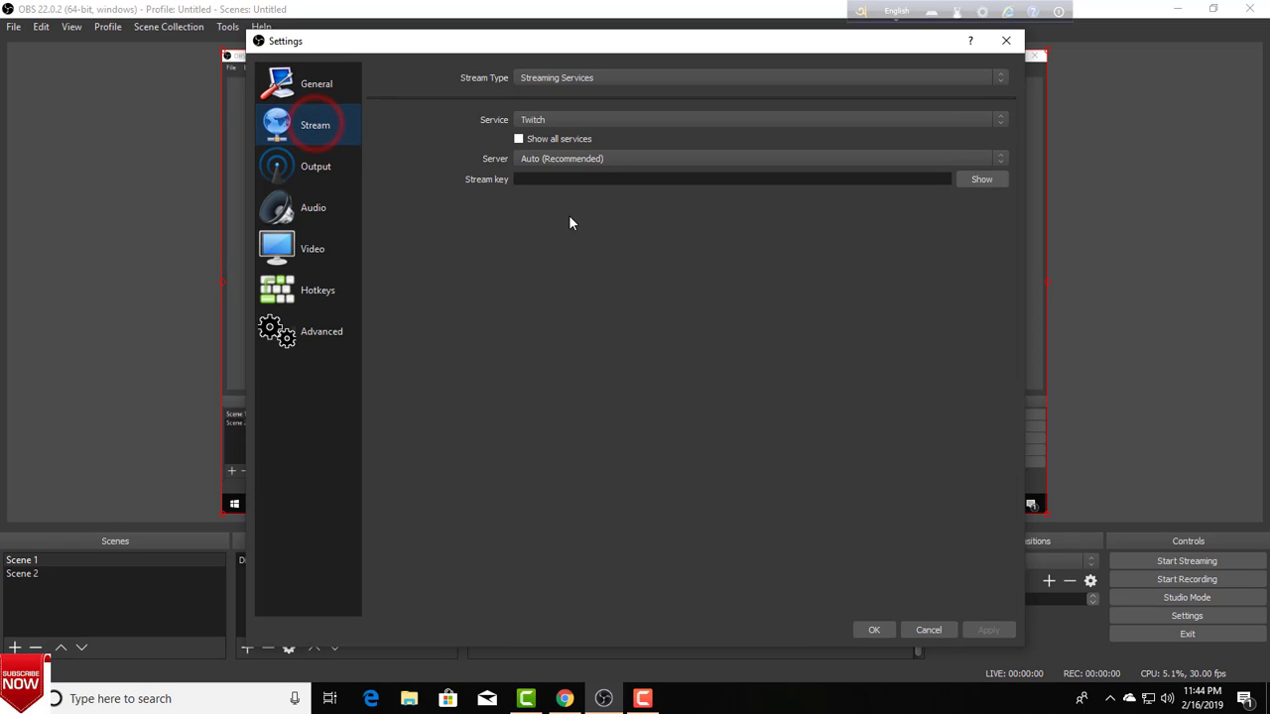
click(299, 249)
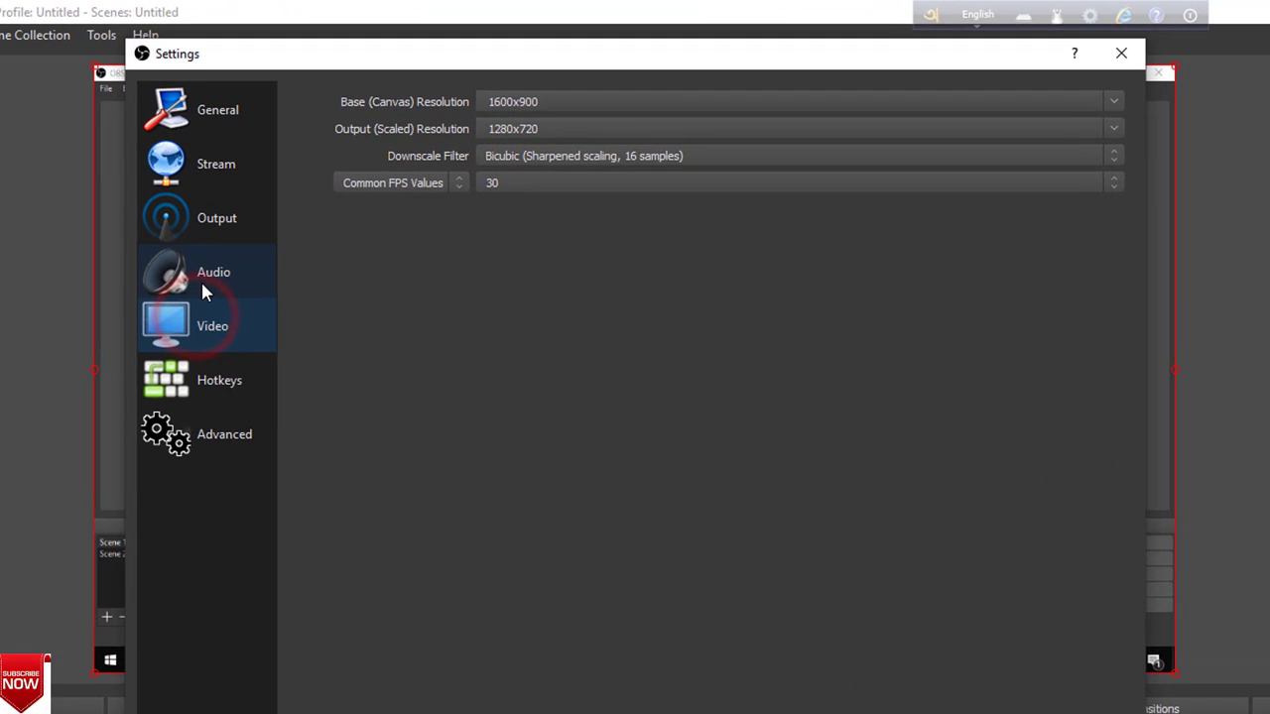
click(202, 286)
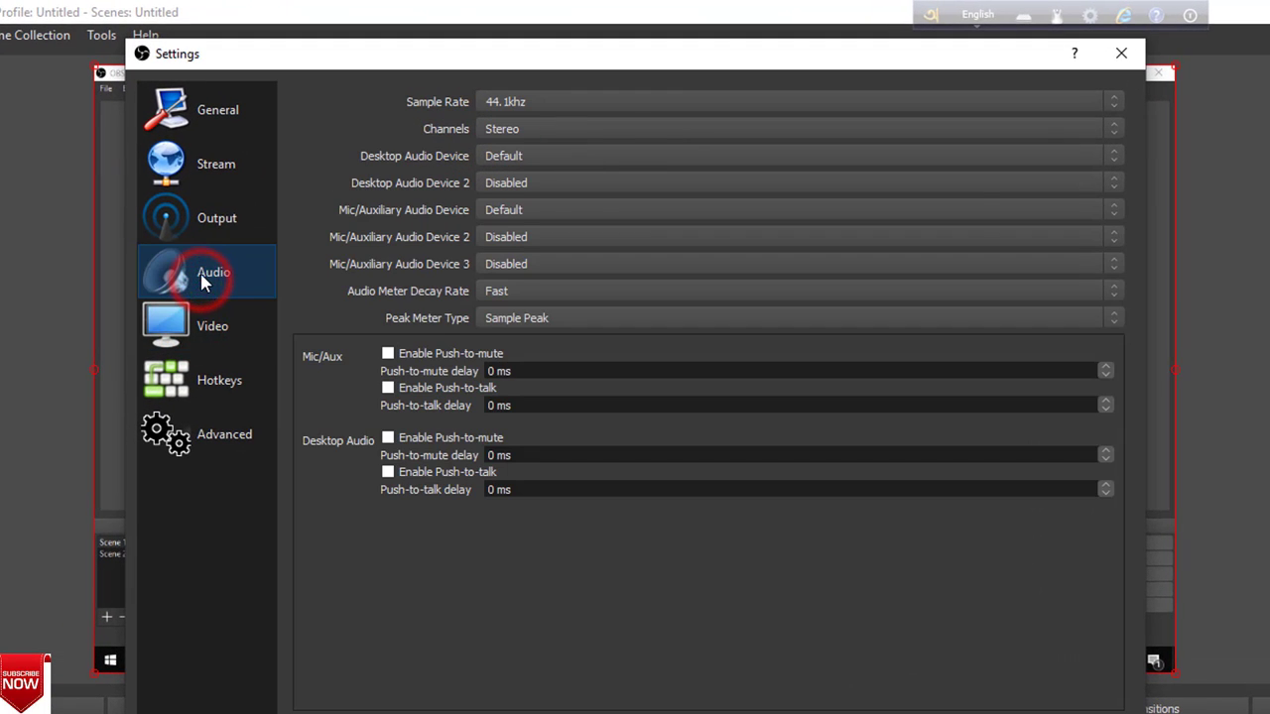
click(203, 208)
click(199, 175)
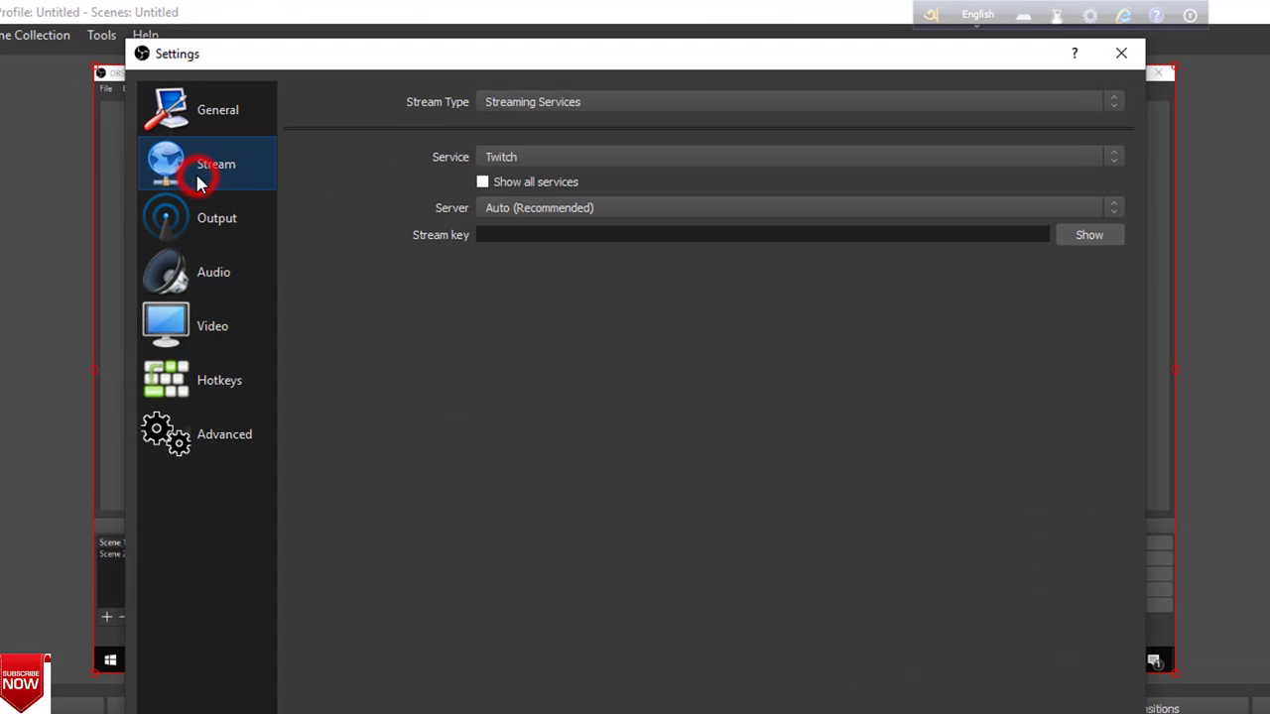
click(194, 127)
click(193, 166)
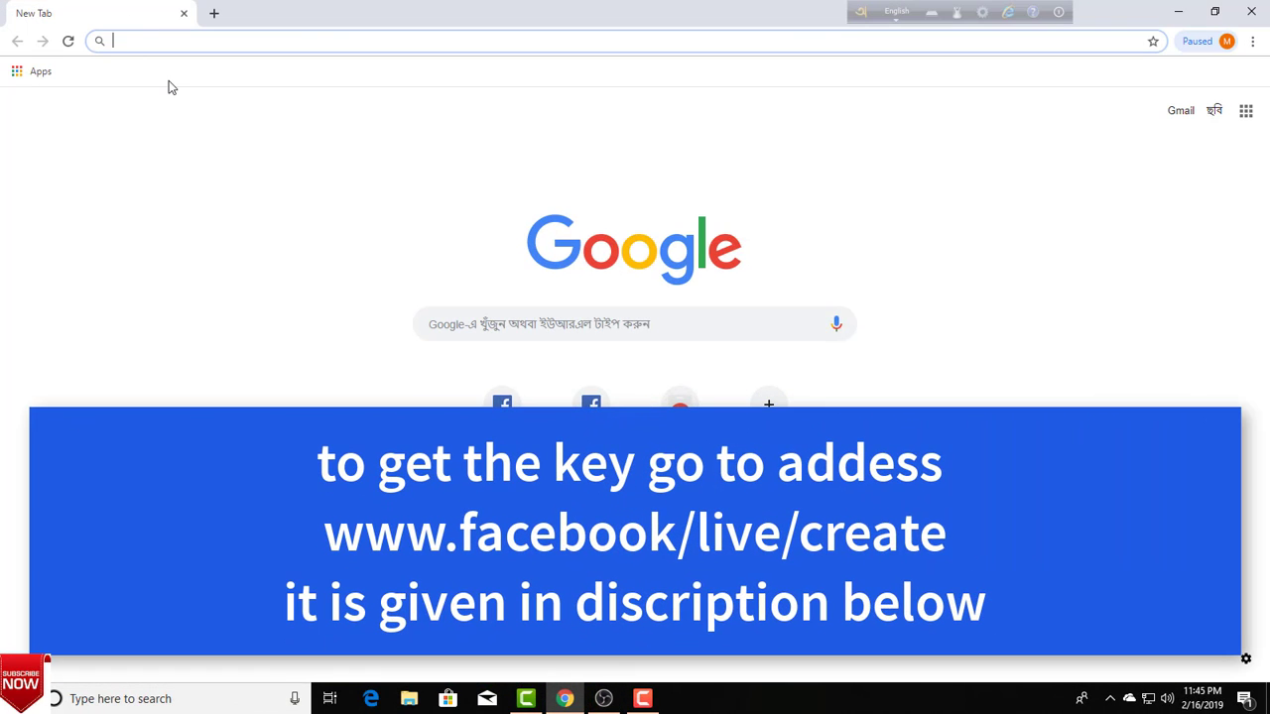
text(https://www.facebook.com/live/create)
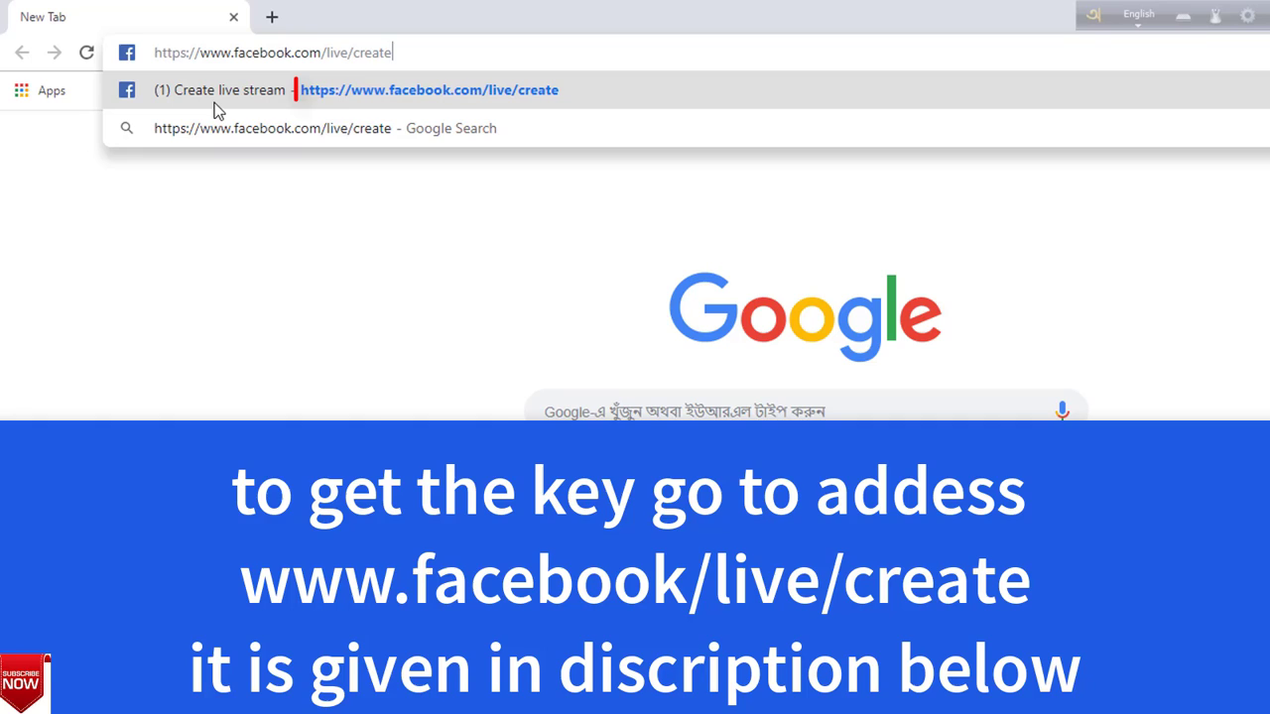
click(212, 107)
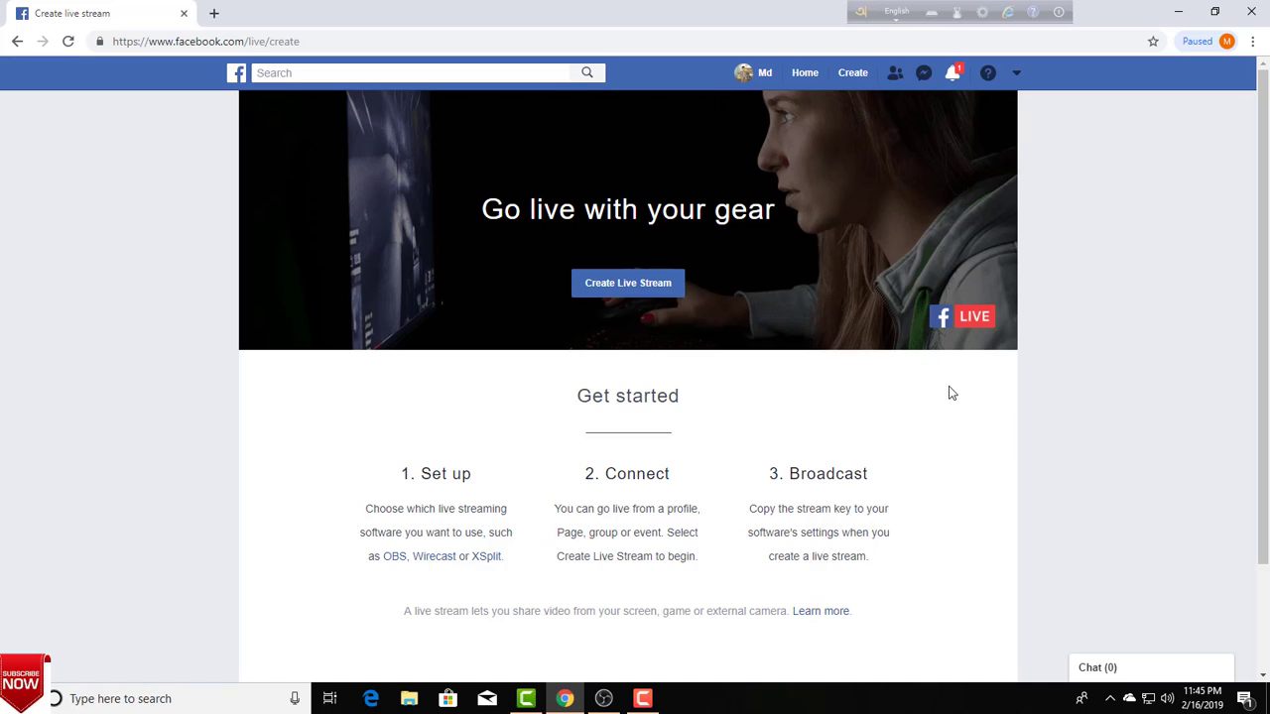
click(625, 285)
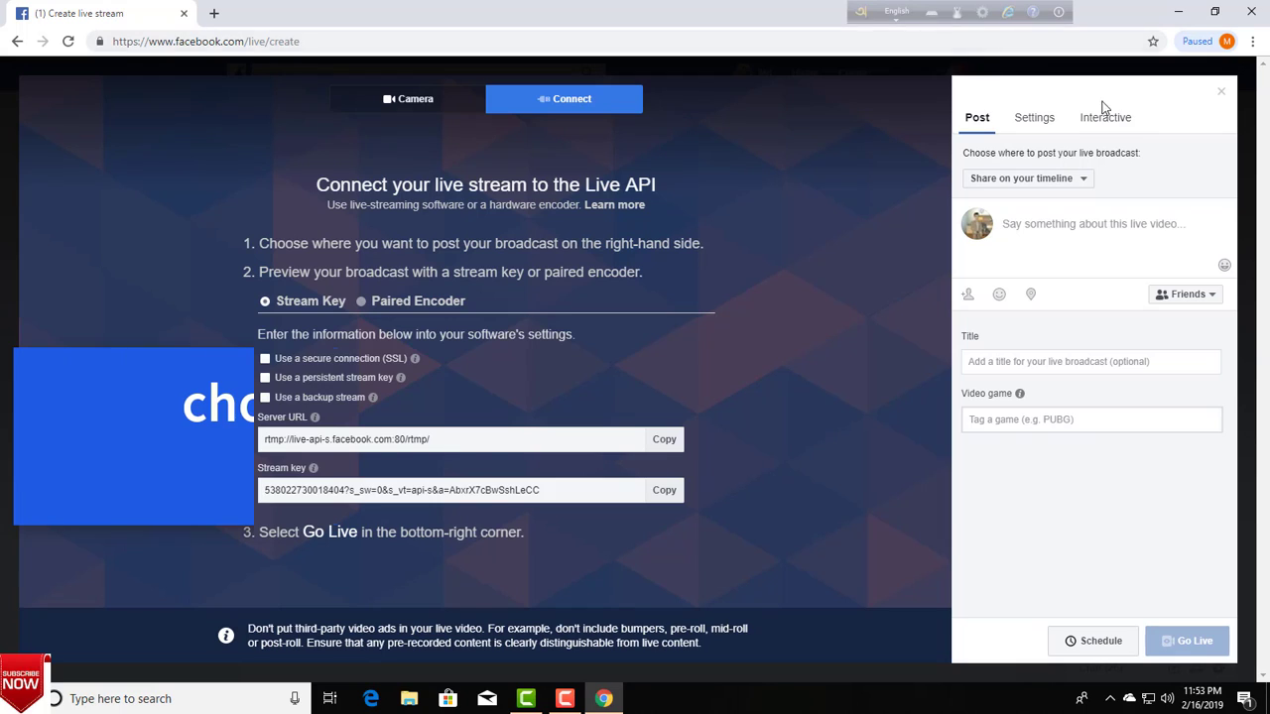
Step: Set the live broadcast to be shared on a Page you manage and copy its stream key
click(1072, 180)
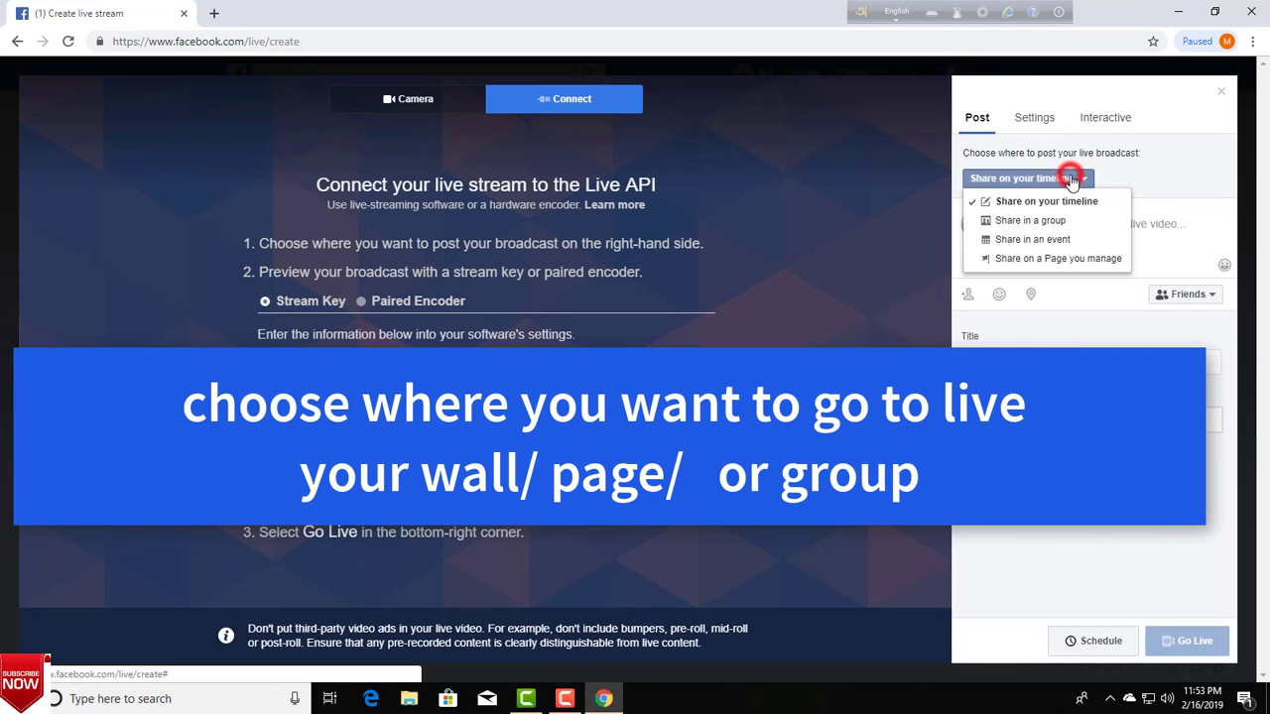
click(1062, 258)
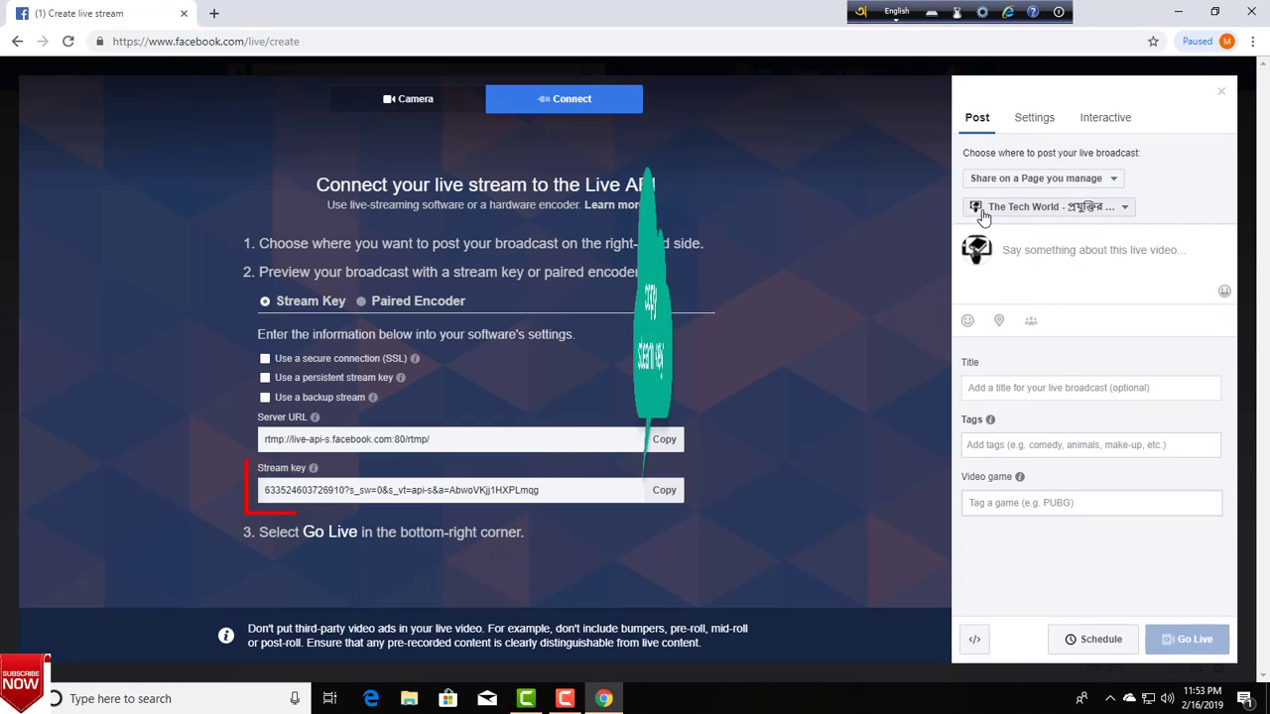
click(667, 491)
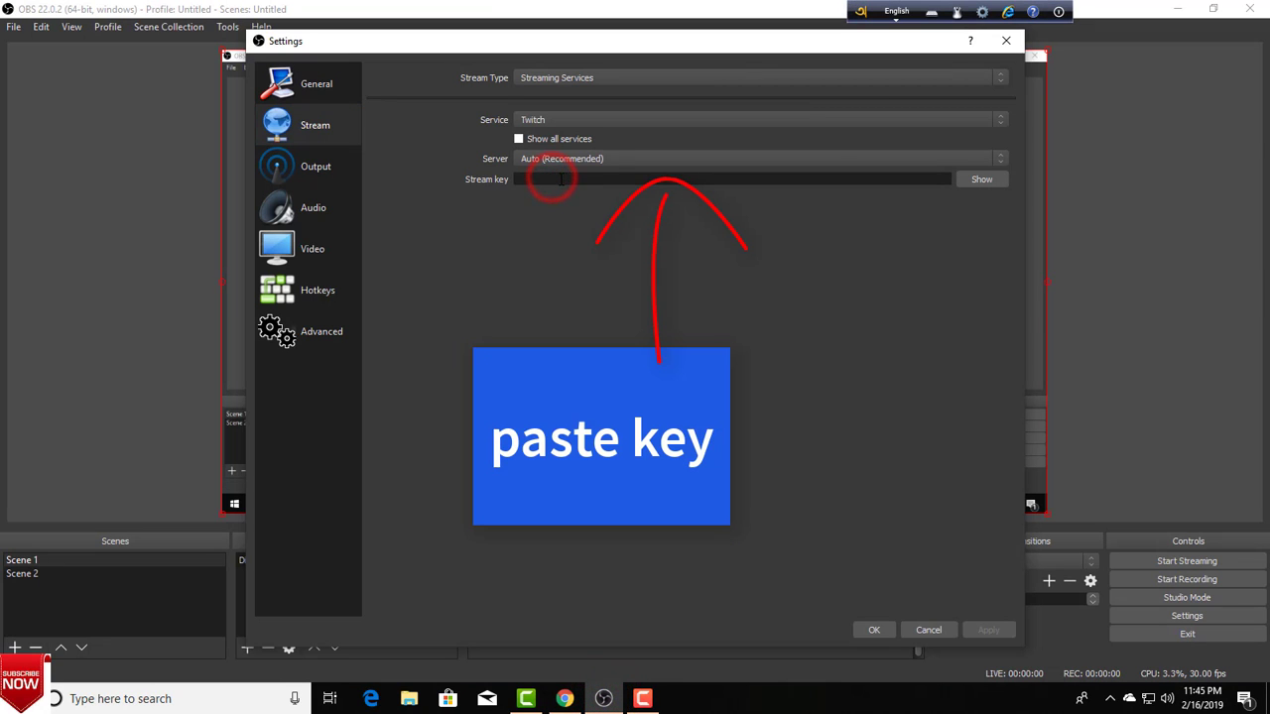
Step: In the OBS Studio stream settings, paste the stream key, choose Streaming Services with Facebook Live as the service, and apply the settings
key(ctrl+v)
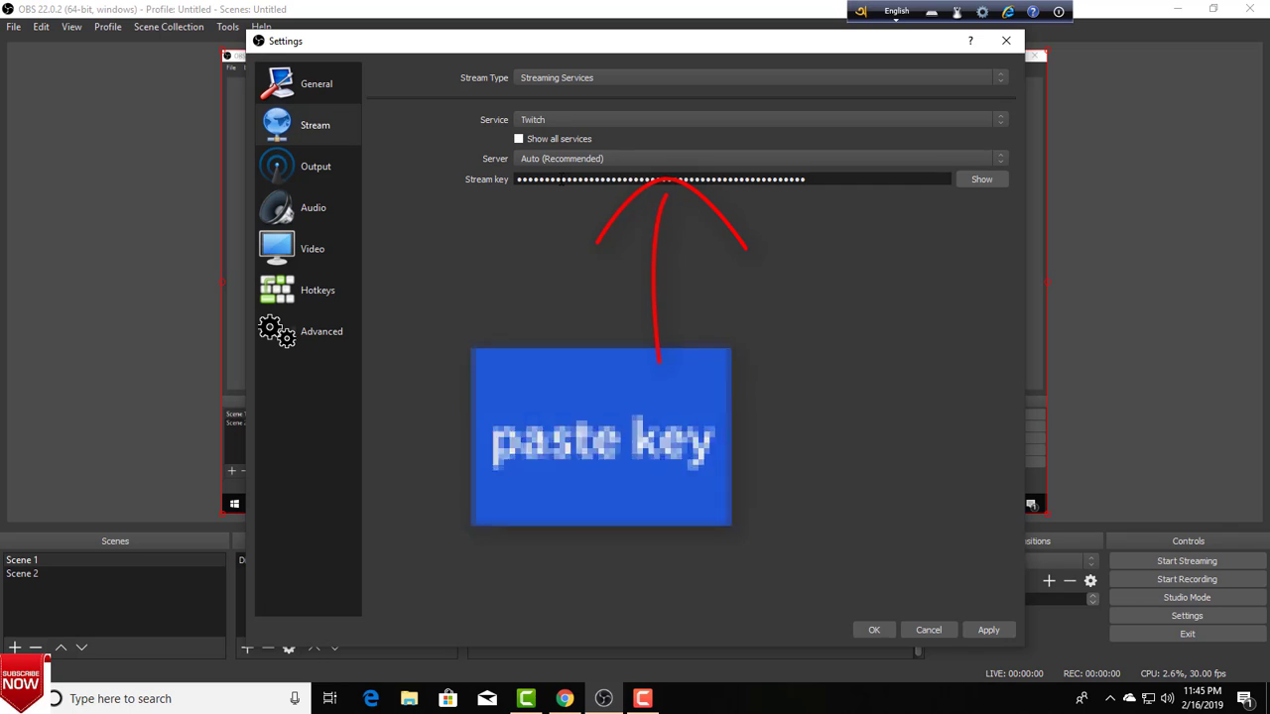
click(581, 79)
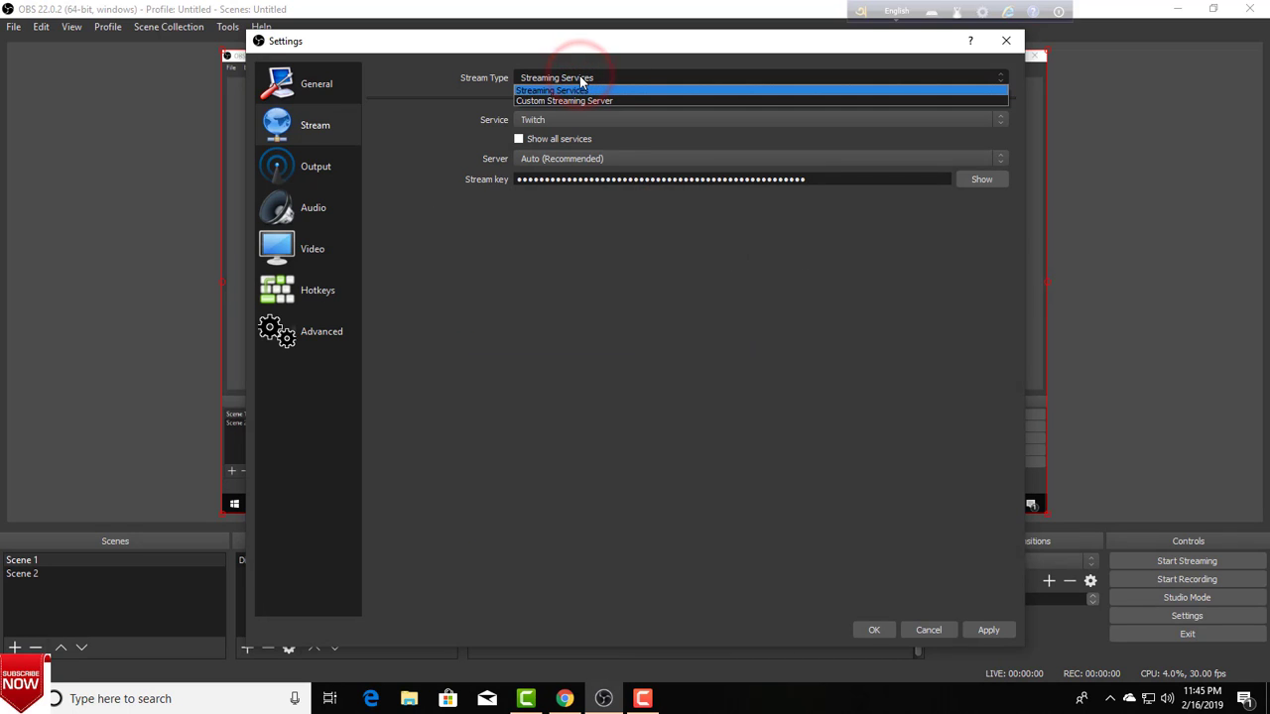
click(582, 89)
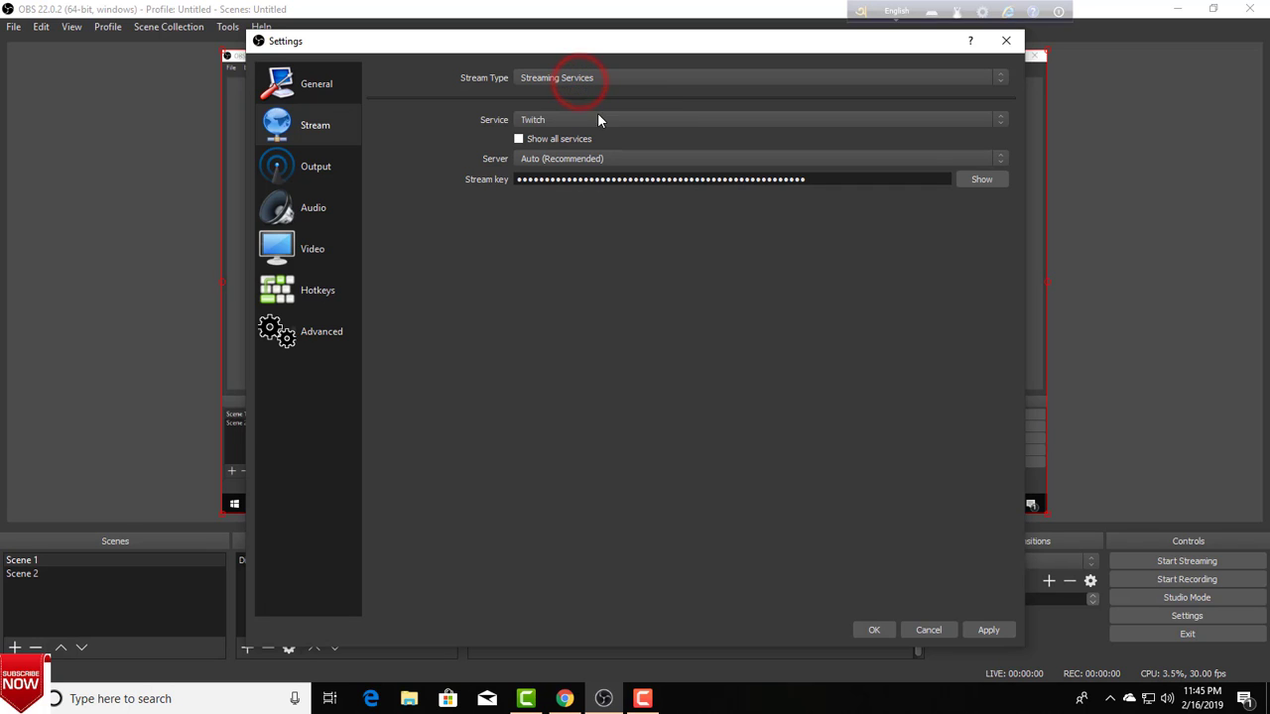
click(583, 123)
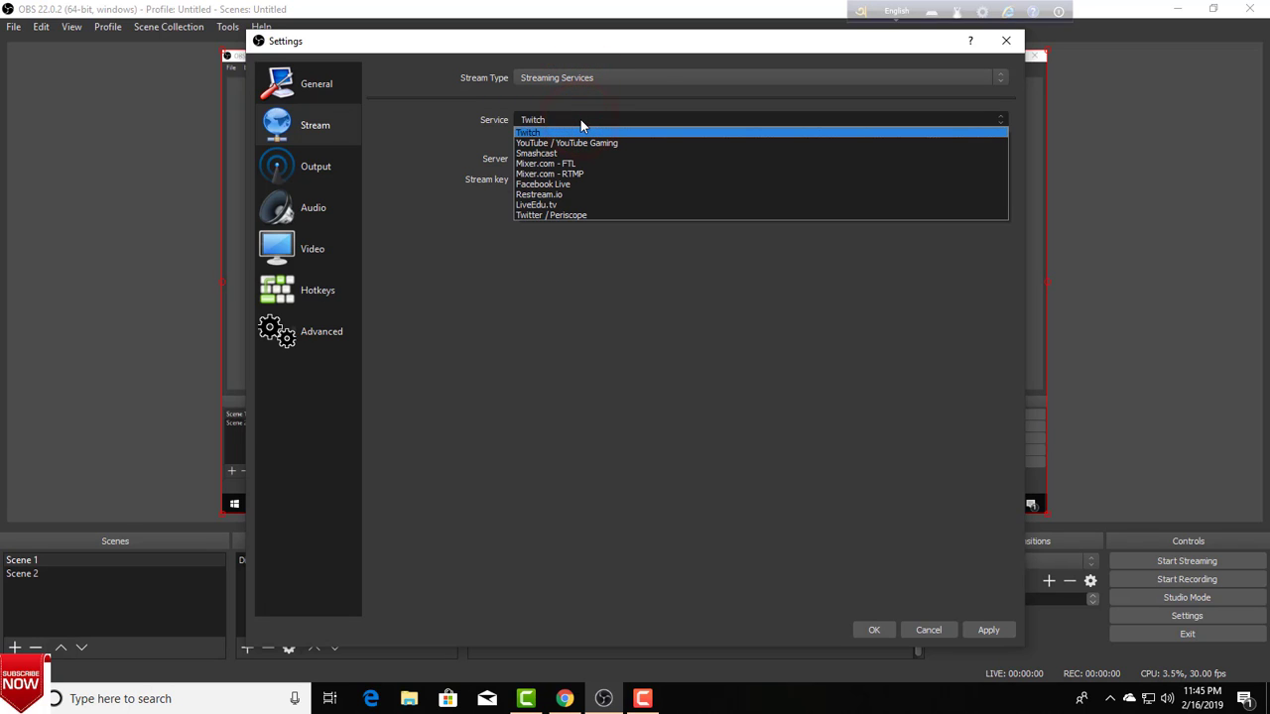
click(583, 184)
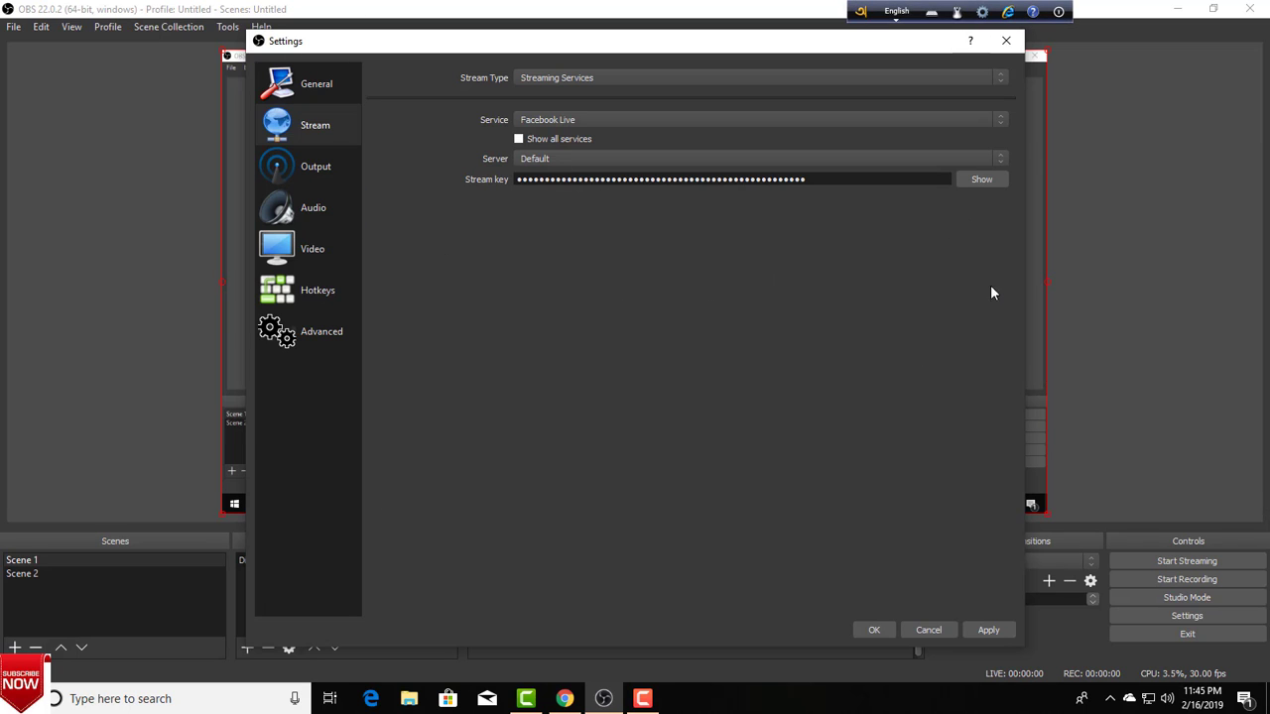
click(995, 631)
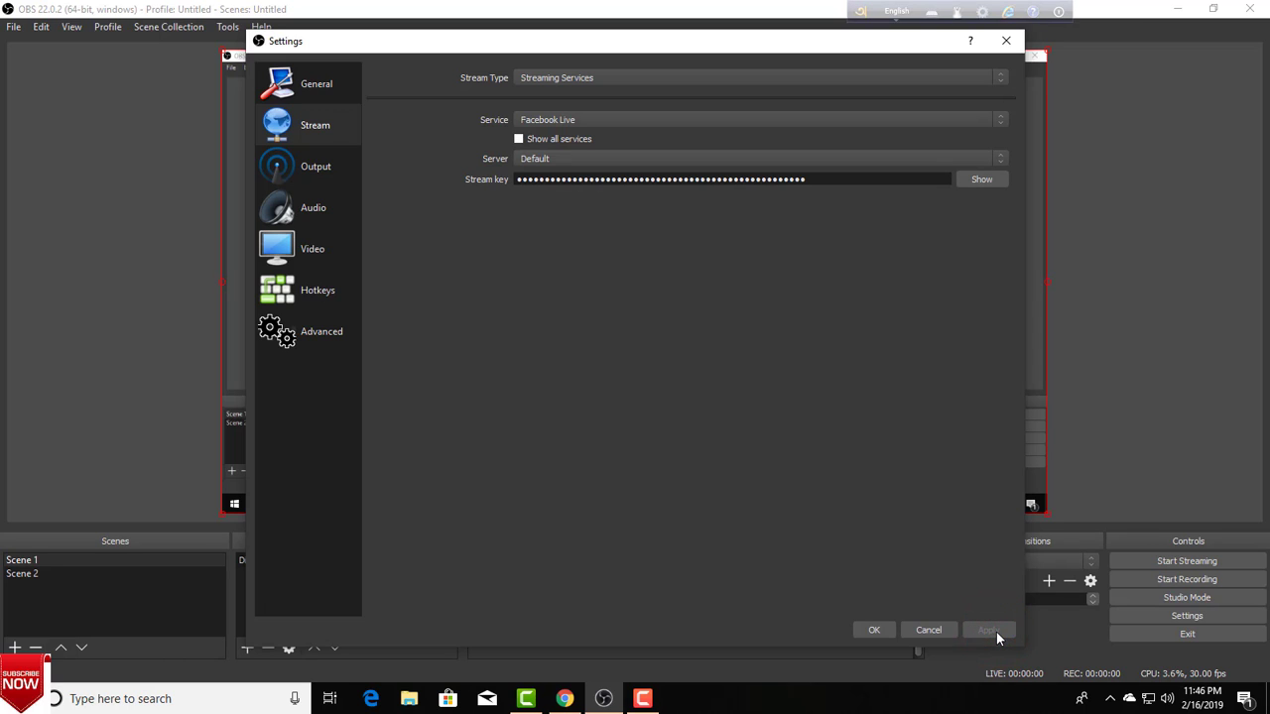
click(878, 631)
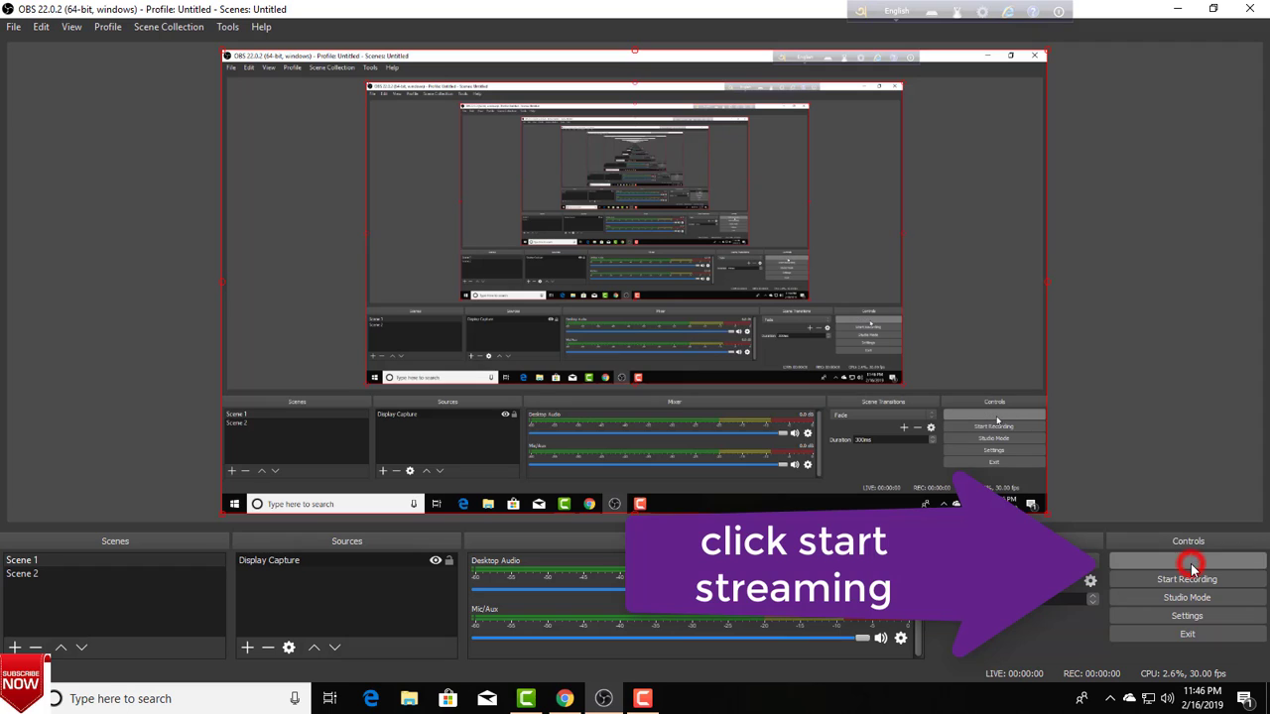
Step: Start streaming from OBS Studio and take the broadcast live on the Facebook live stream page in Chrome
click(1192, 564)
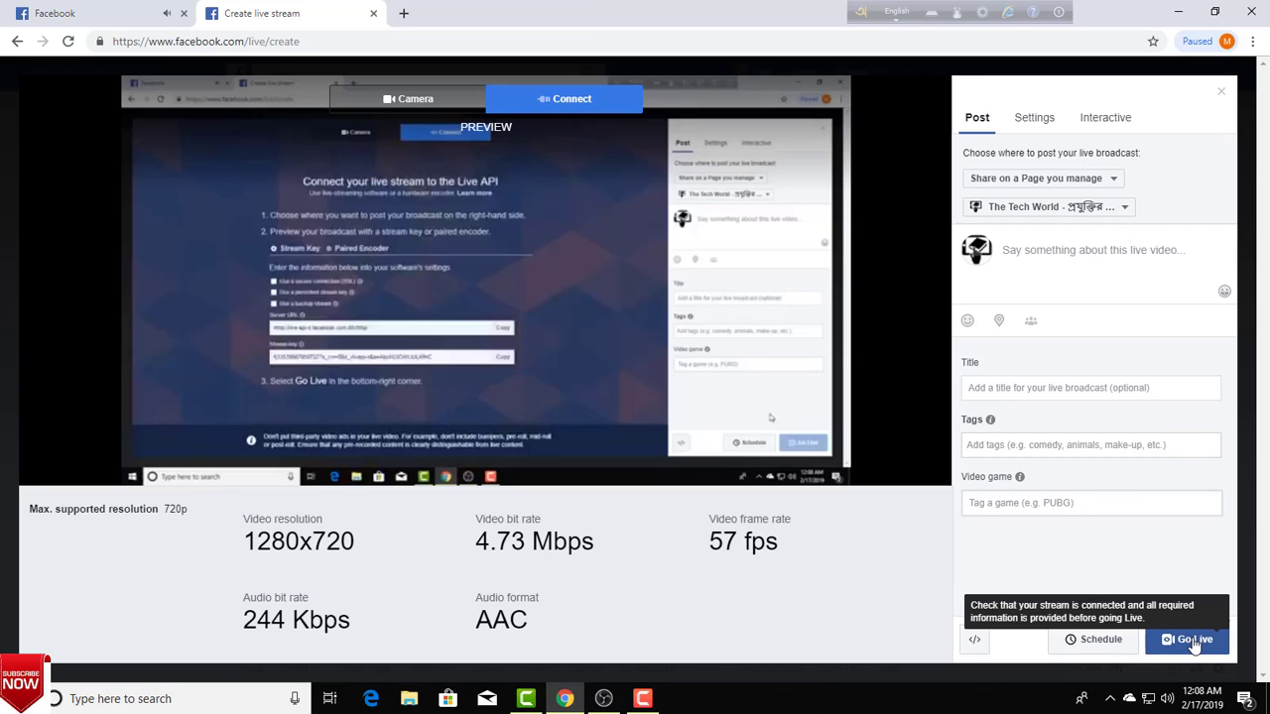
click(1194, 643)
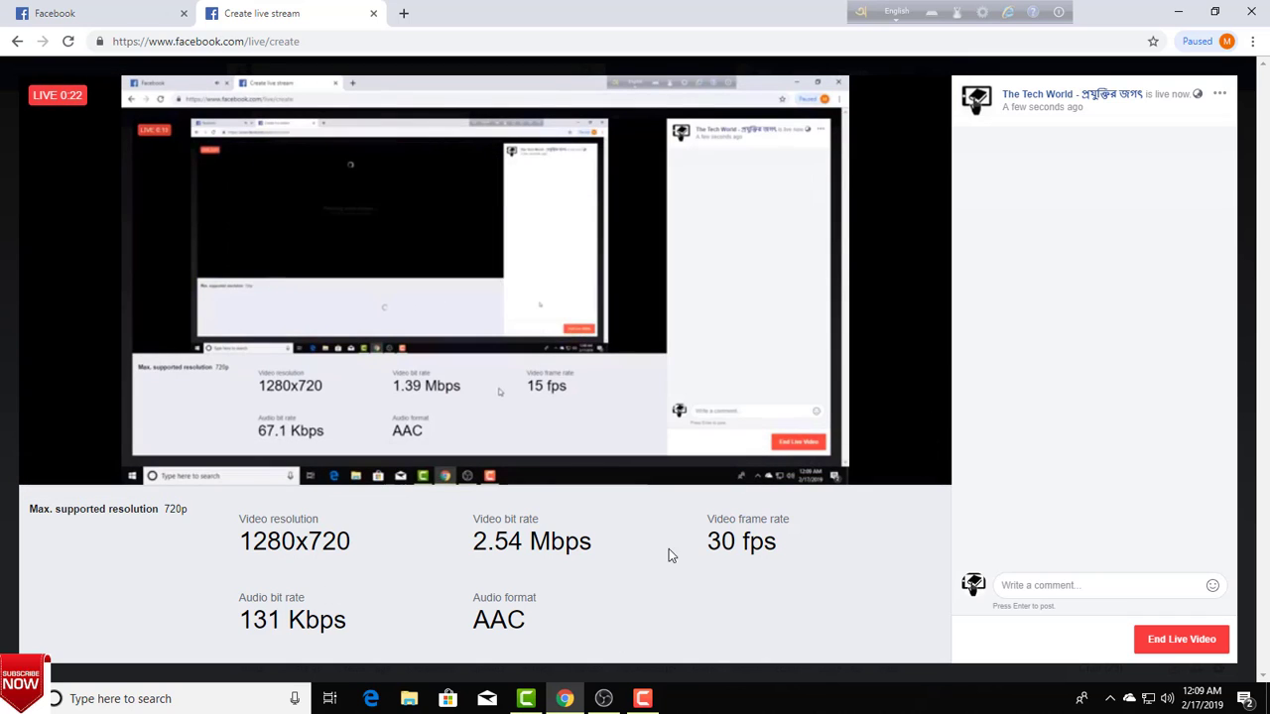
Step: End the Facebook live video and permanently delete the video with its post
click(1179, 640)
click(758, 314)
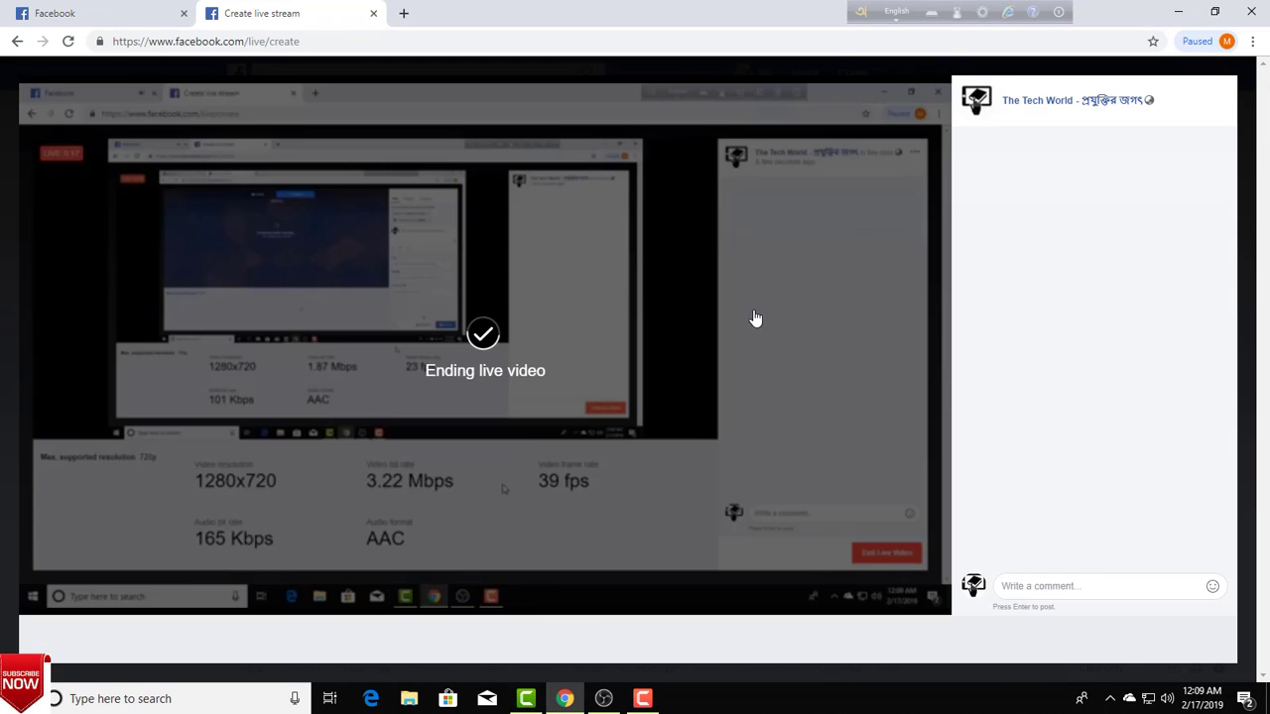
click(503, 420)
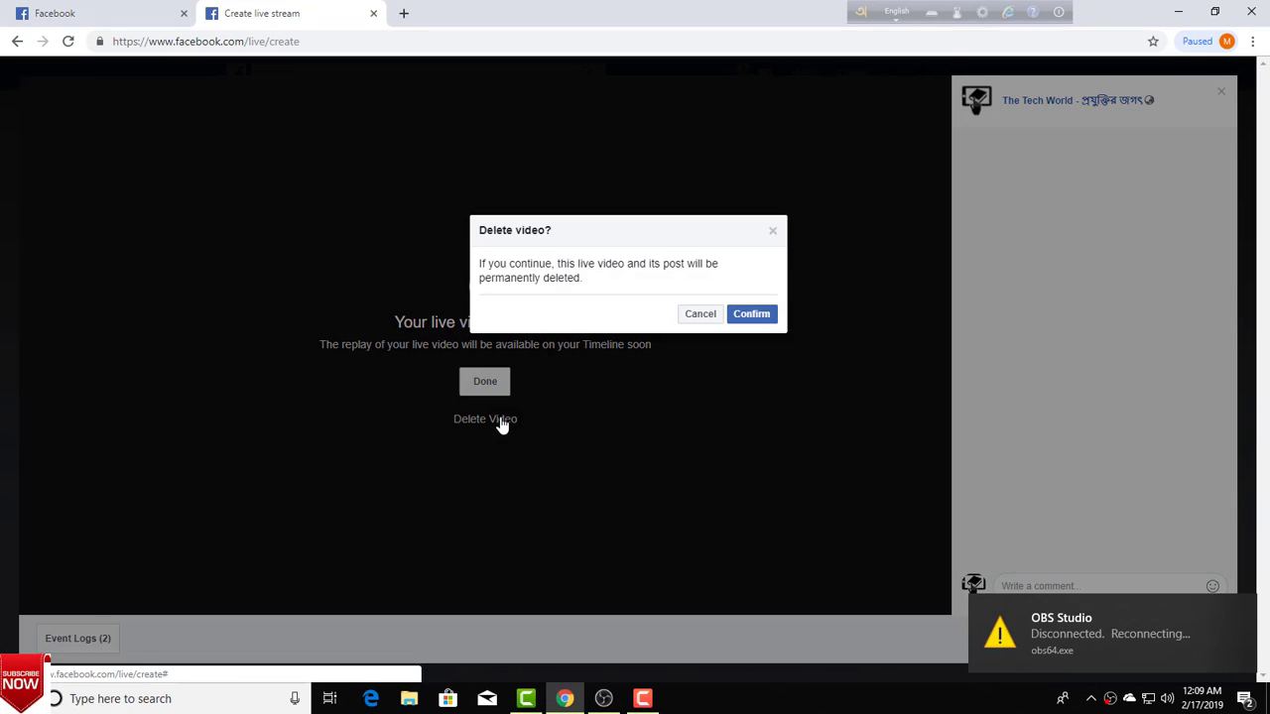
click(765, 316)
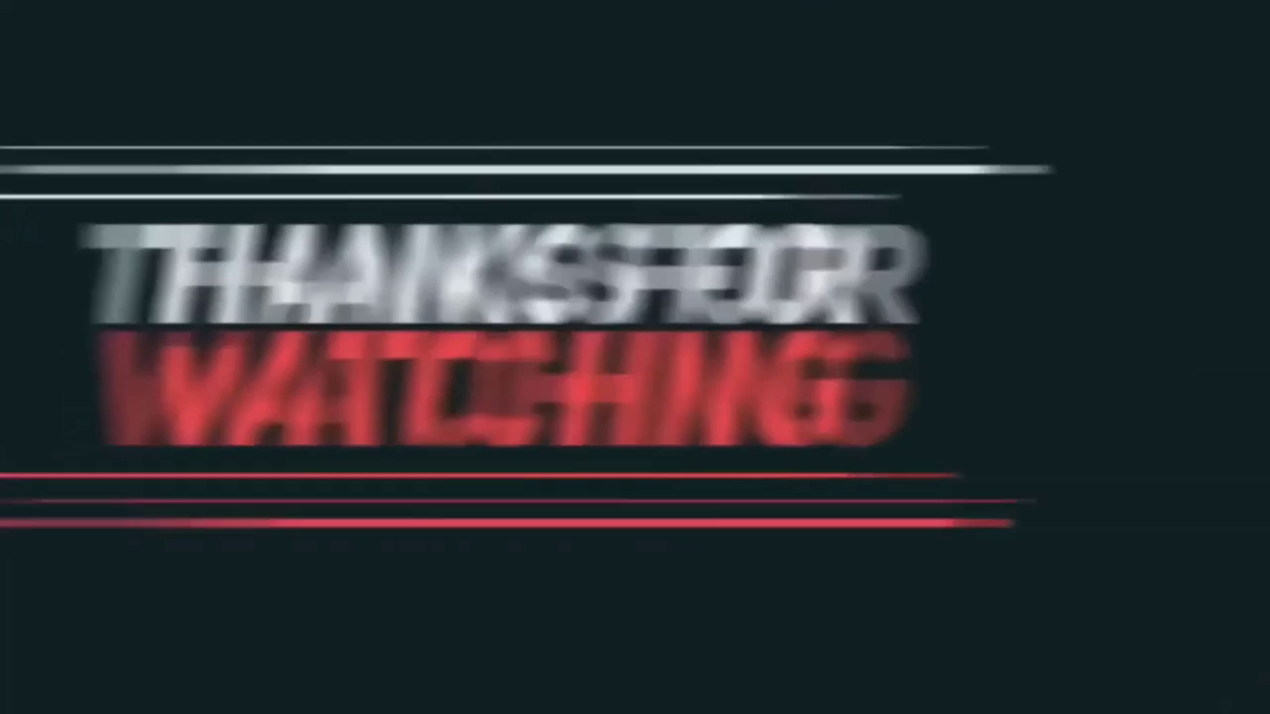